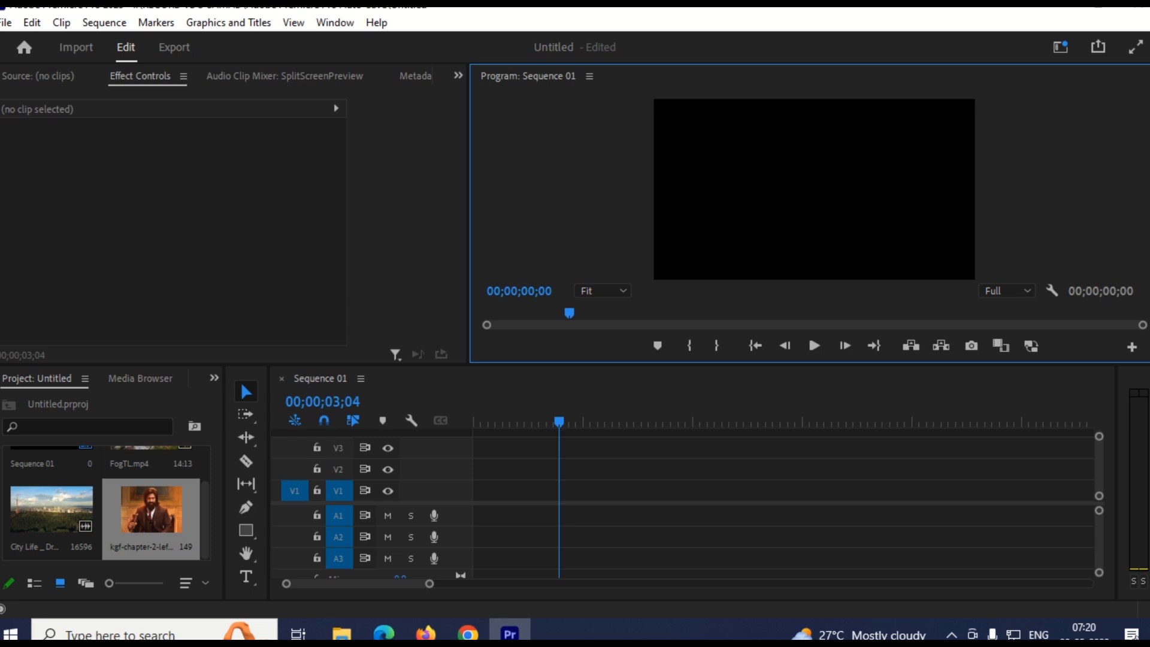
Step: Widen the project panel and place the kgf-chapter-2 image at the start of video track V1
drag(225, 383, 241, 383)
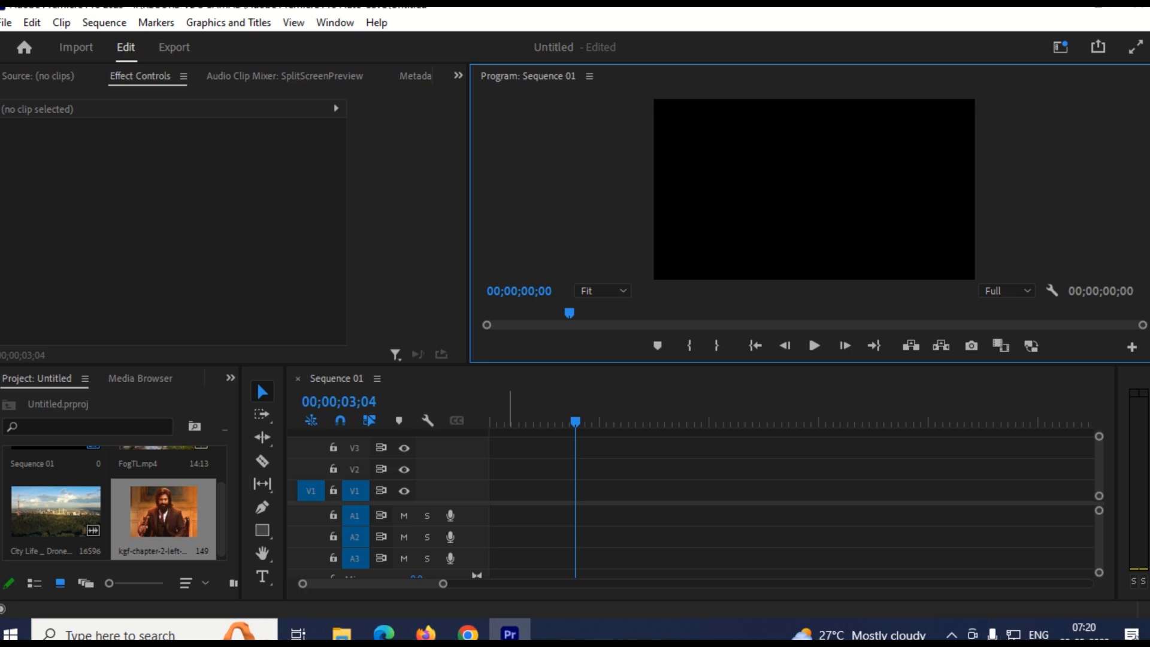
drag(241, 484, 259, 484)
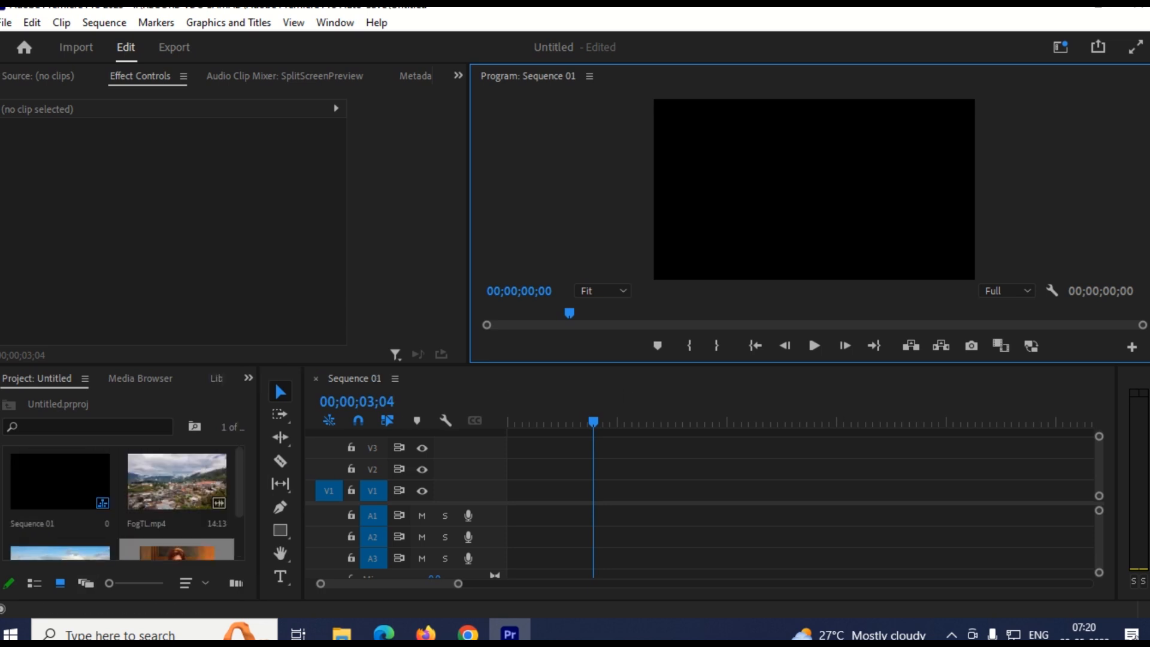
scroll(177, 540, down, 2)
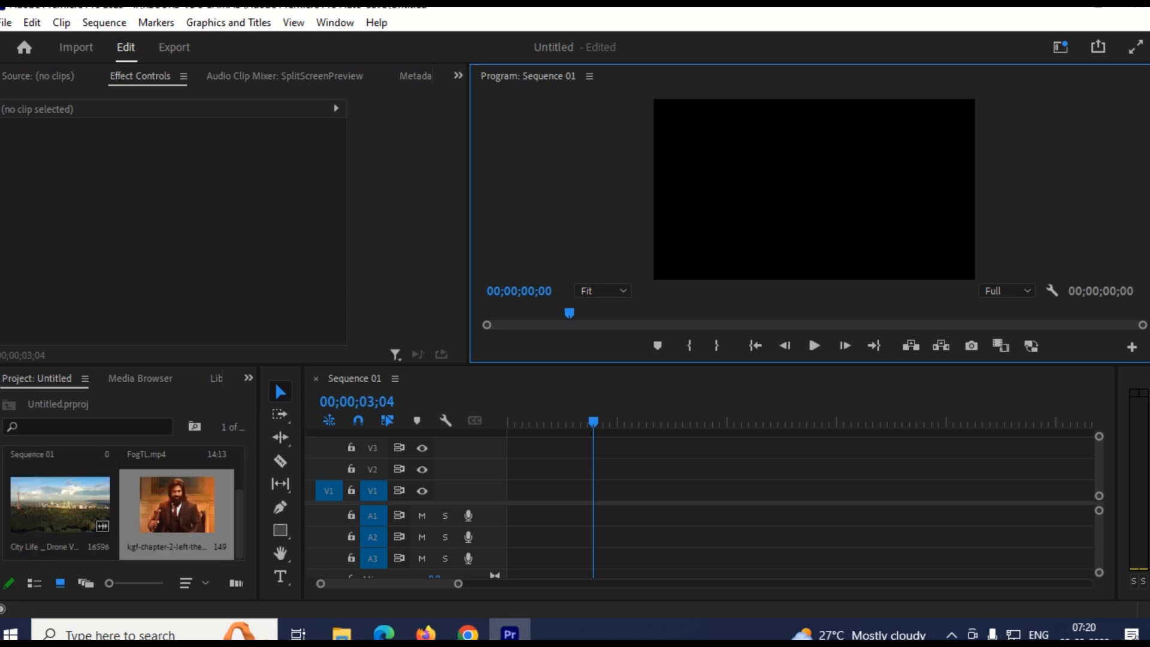
drag(177, 505, 515, 491)
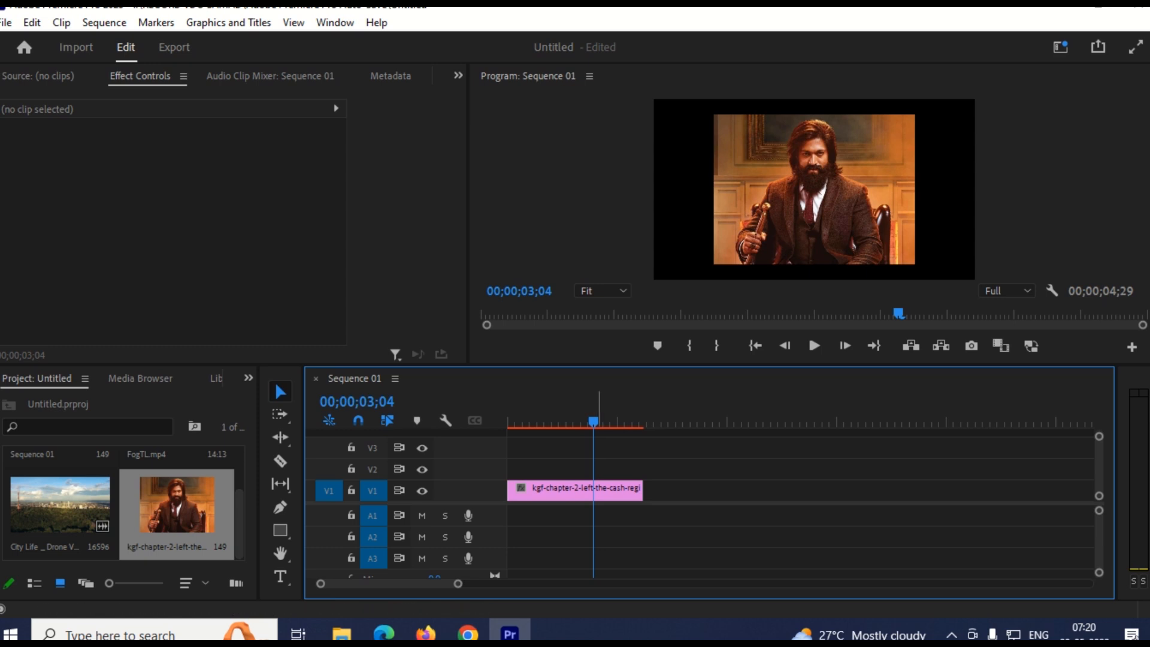
Step: Set the kgf-chapter-2 image clip's scale to 165 and its vertical position to 696
click(604, 491)
drag(178, 182, 234, 181)
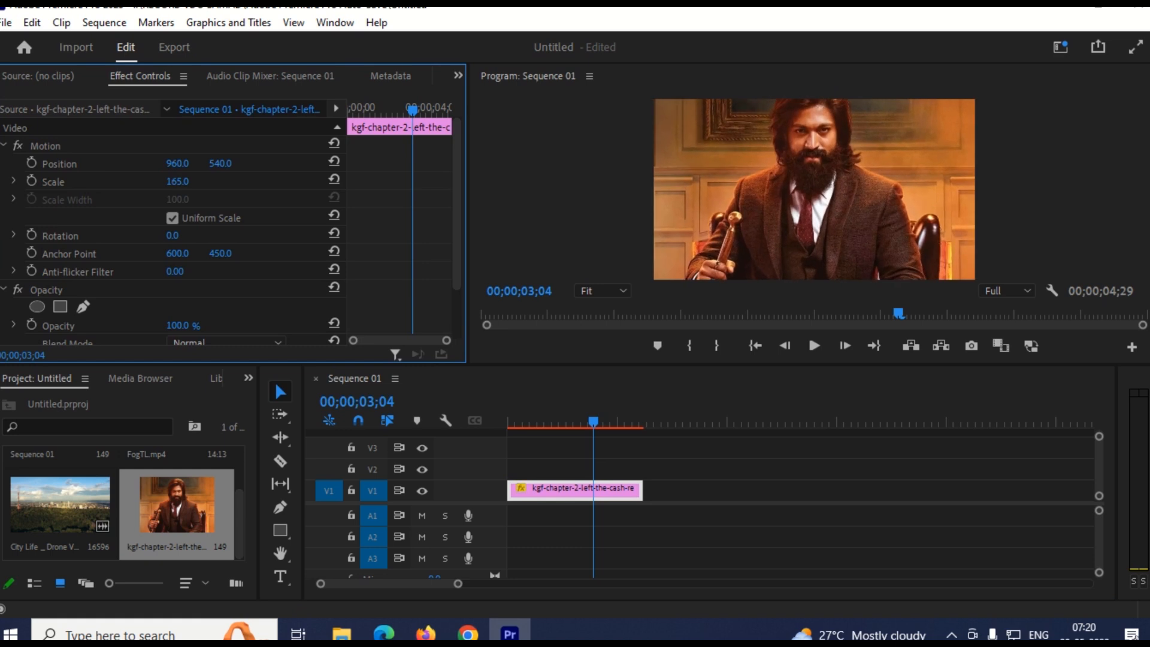
drag(220, 164, 352, 163)
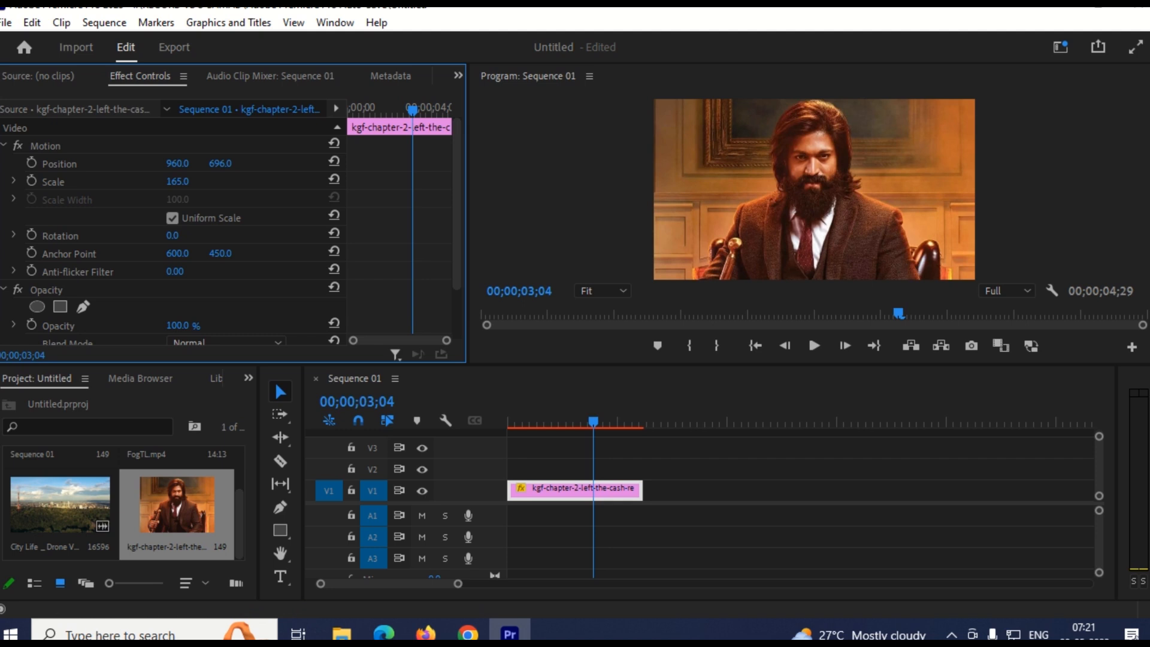
Step: Add FogTL.mp4 to V1 after the image clip and ripple delete the gap between the two clips
scroll(123, 503, up, 2)
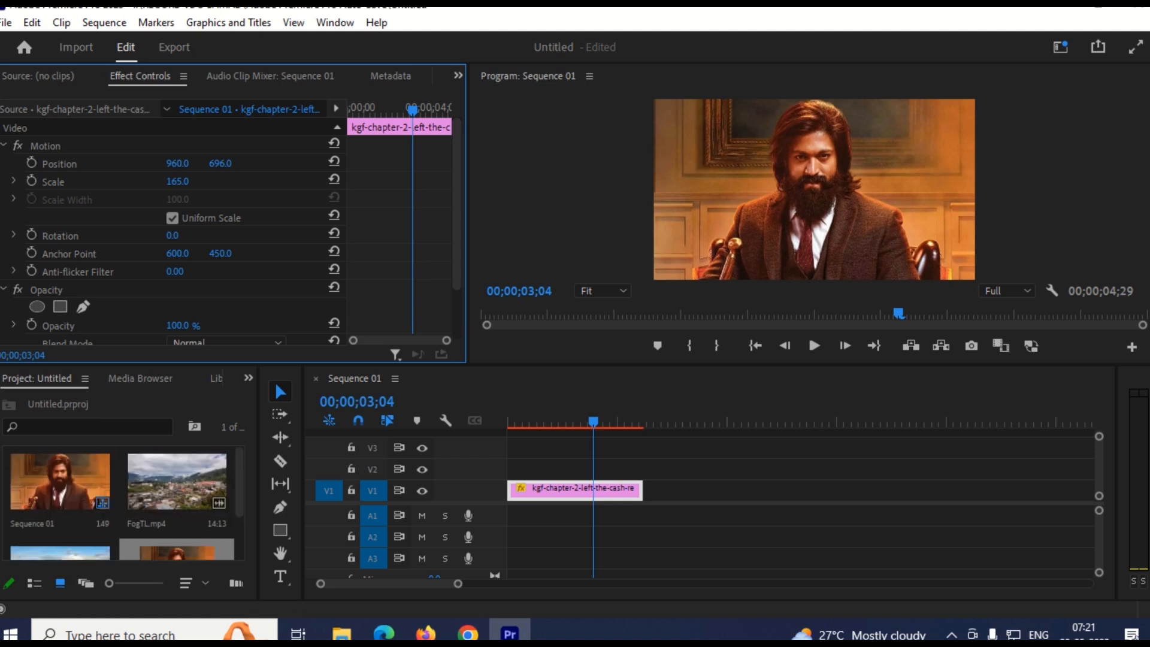
click(159, 487)
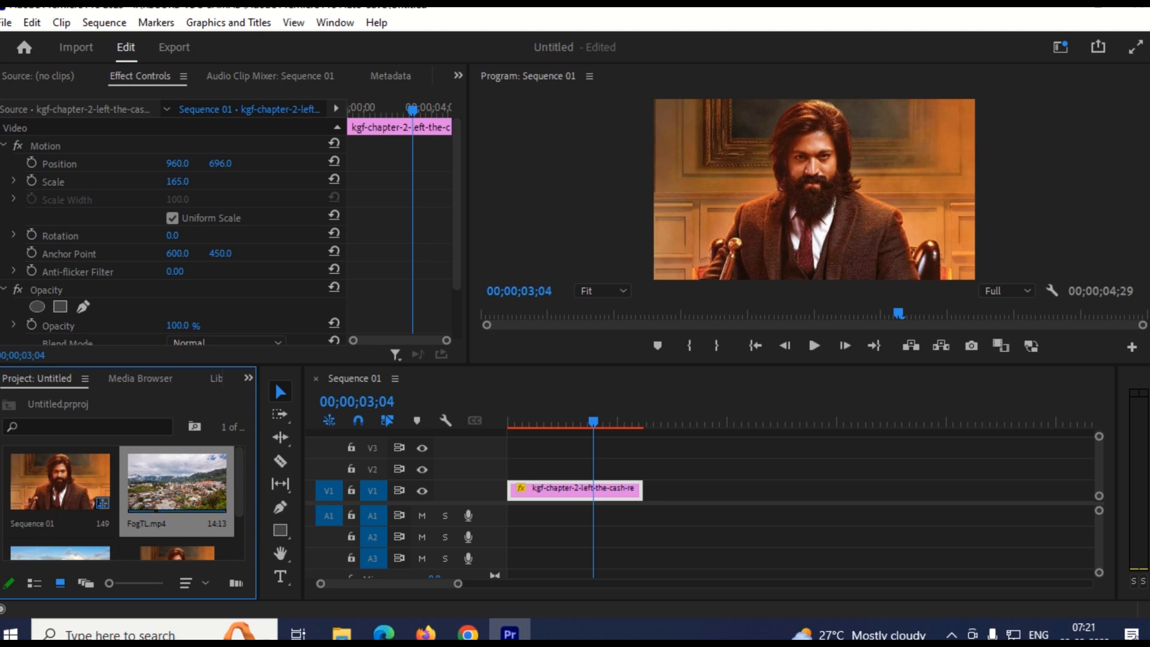
drag(160, 485, 717, 493)
right_click(705, 488)
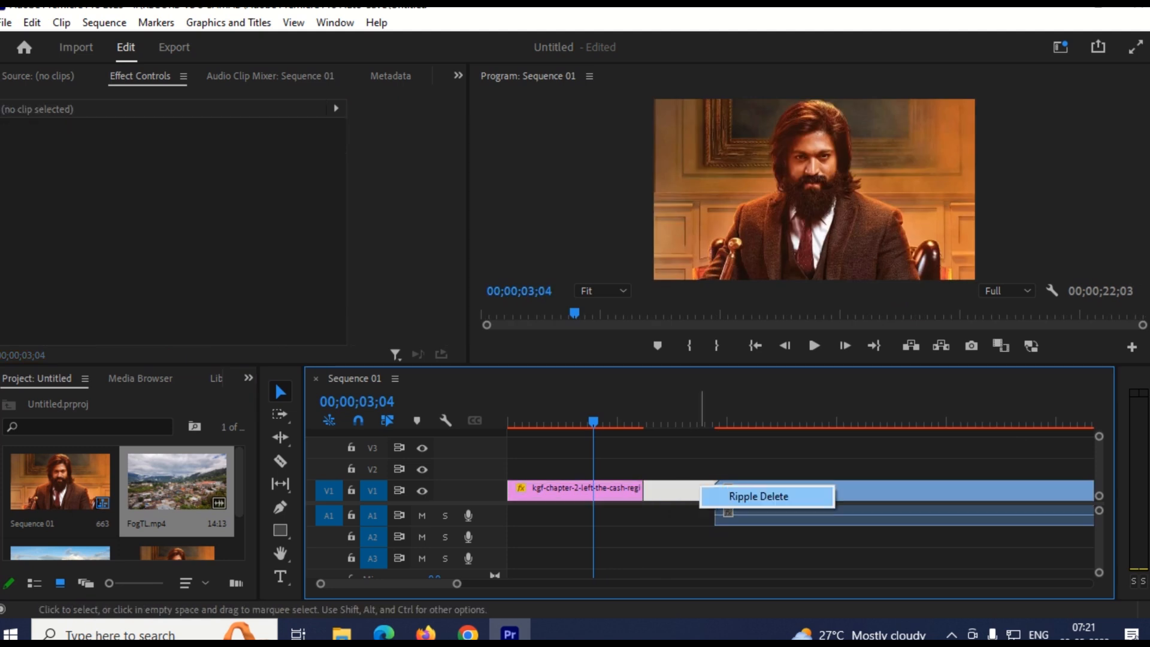
click(759, 496)
Step: Move the playhead to 00;00;06;12 and scale the FogTL.mp4 clip to 324 so it fills the frame
drag(643, 421, 677, 422)
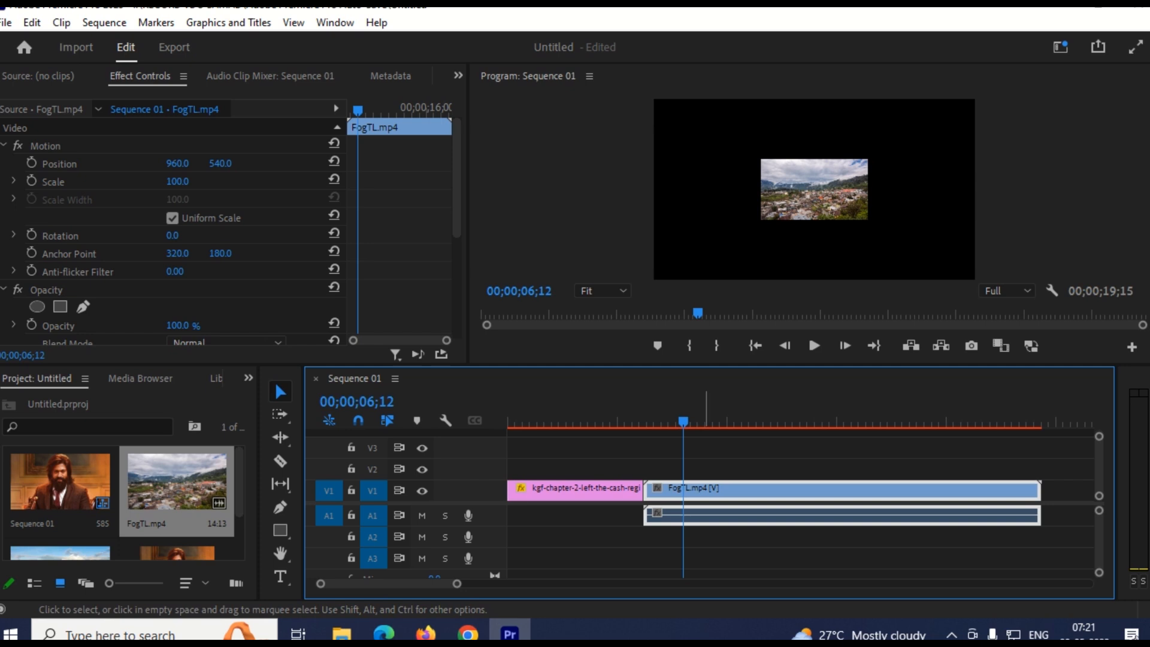
drag(177, 181, 377, 181)
Step: Unlink the FogTL.mp4 clip's audio from its video and delete the audio part
right_click(796, 492)
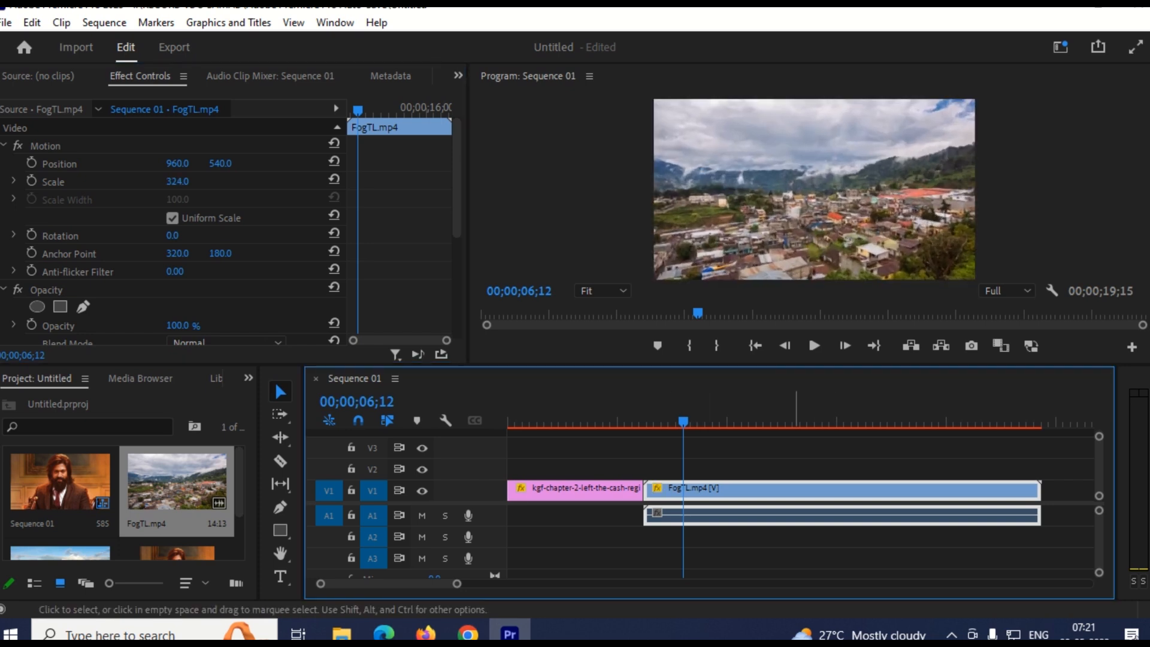
click(838, 315)
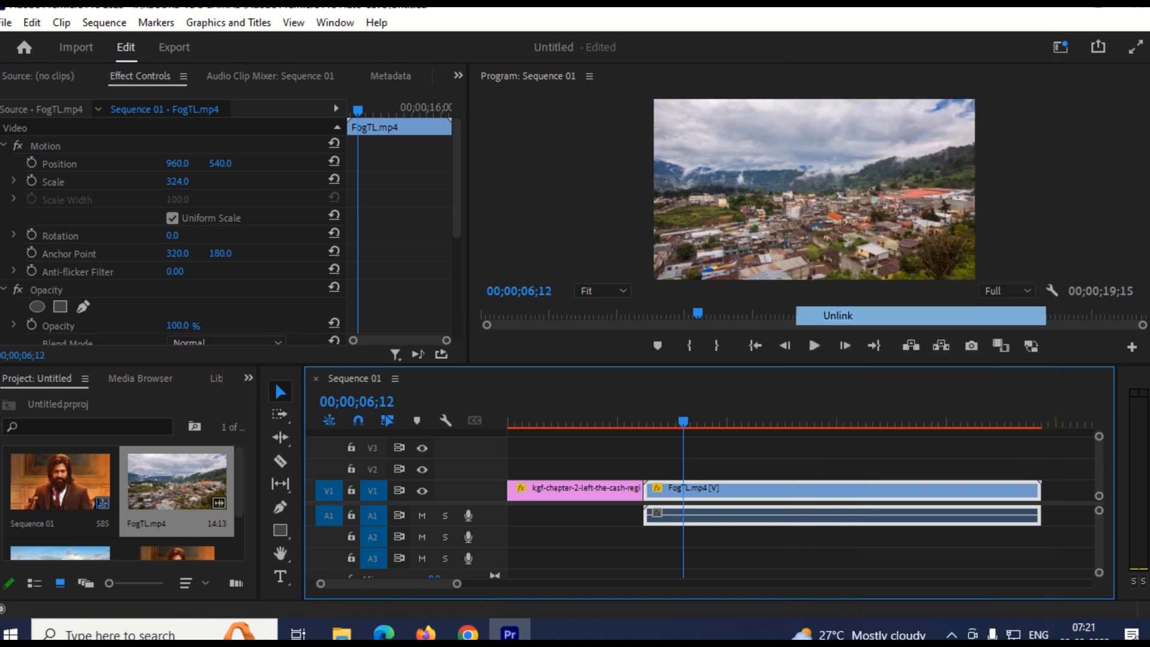
click(727, 515)
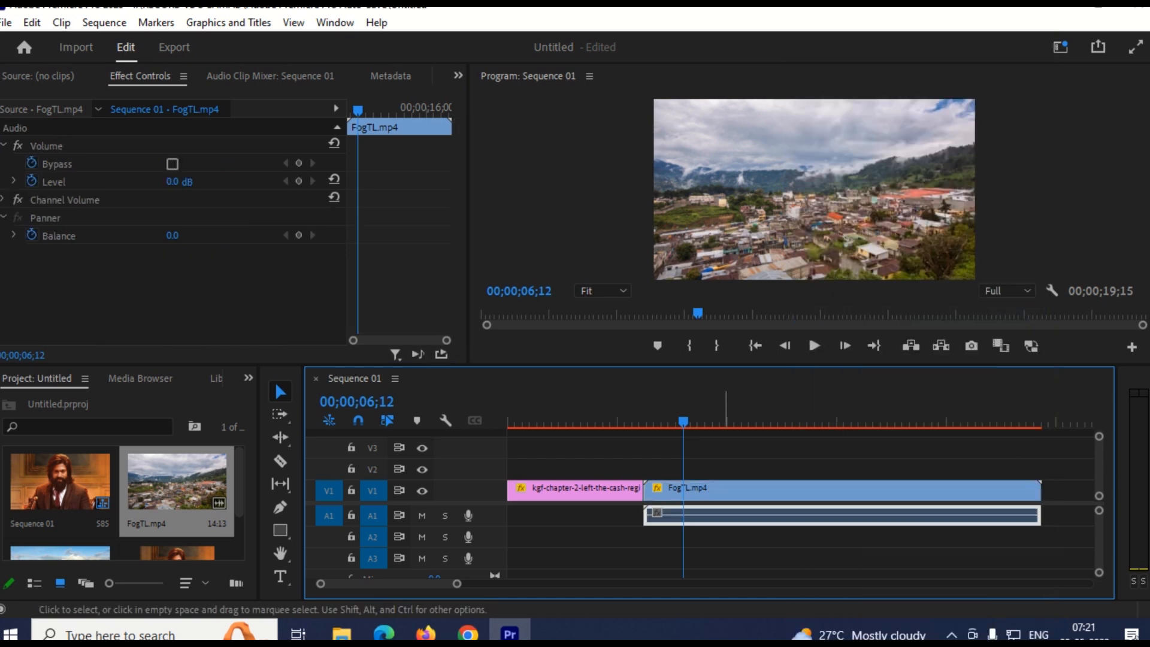
key(Delete)
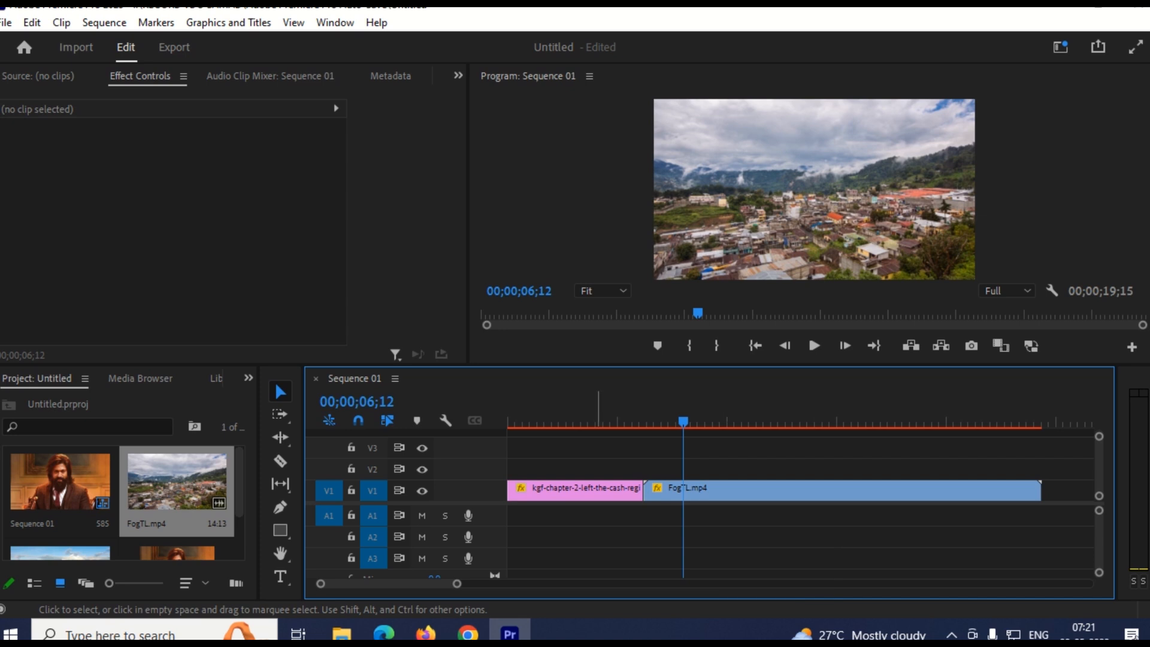
Step: Select the FogTL.mp4 video clip and open its Color Wheels & Match settings in Lumetri Color
click(695, 491)
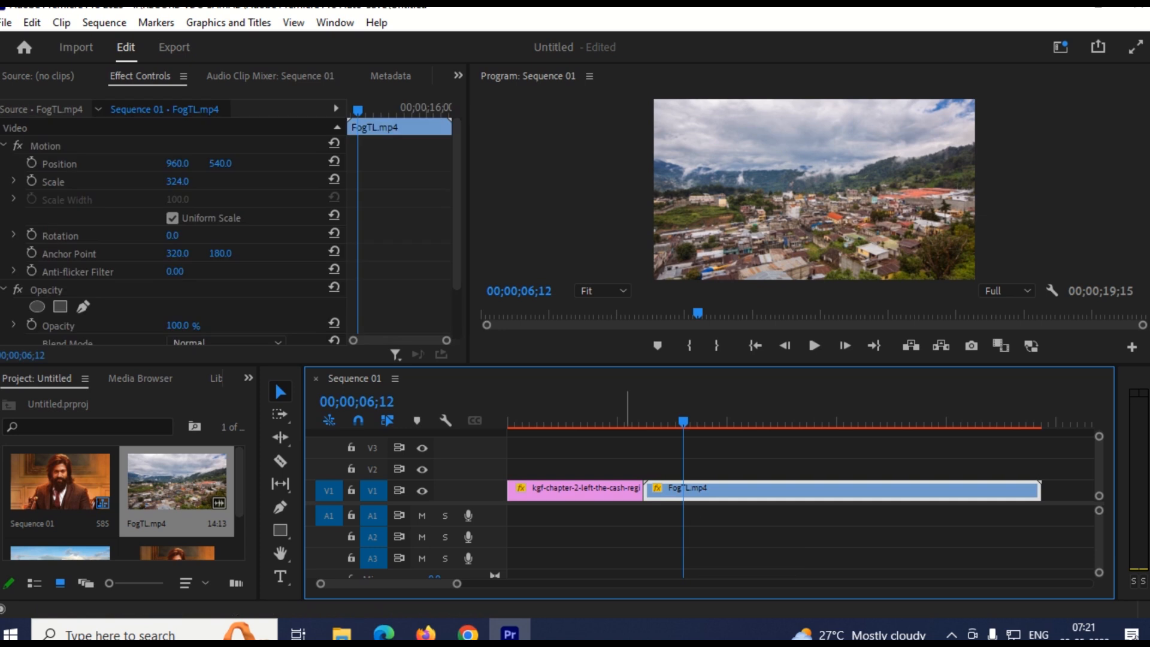
click(335, 22)
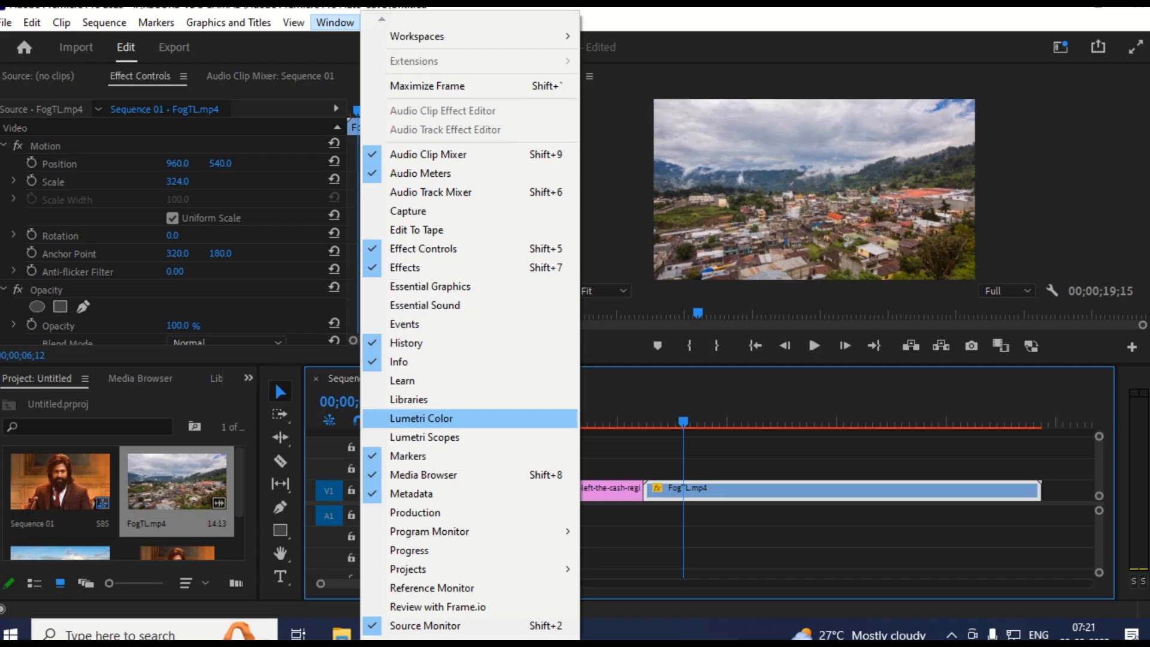
click(399, 326)
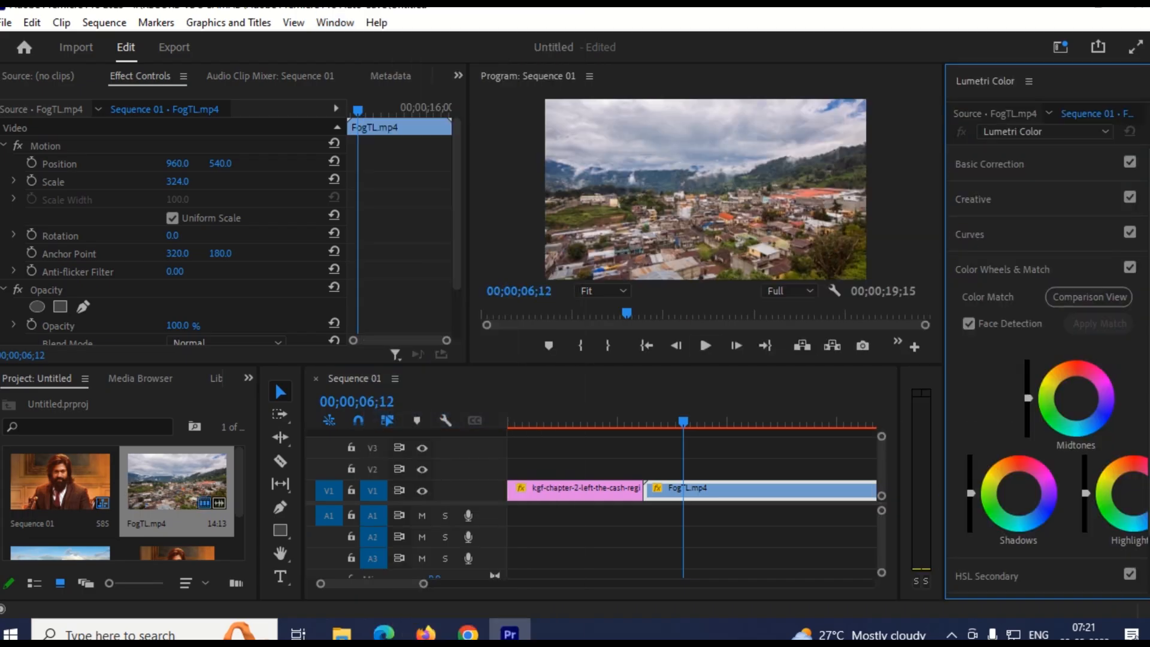
click(970, 234)
click(970, 234)
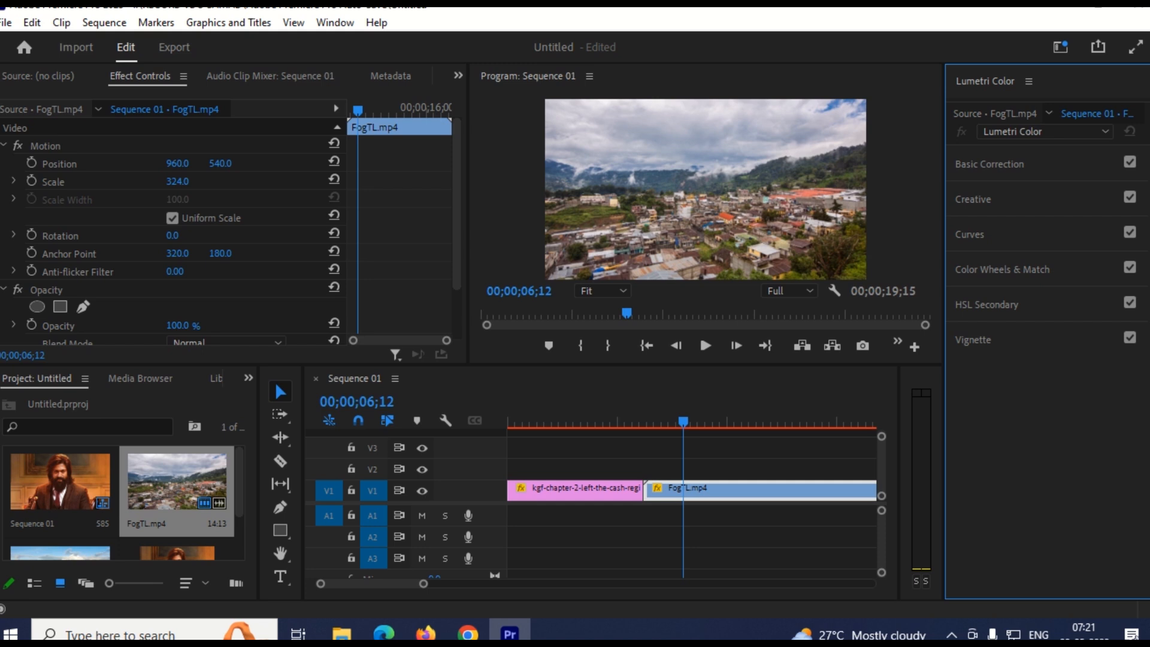
click(1002, 269)
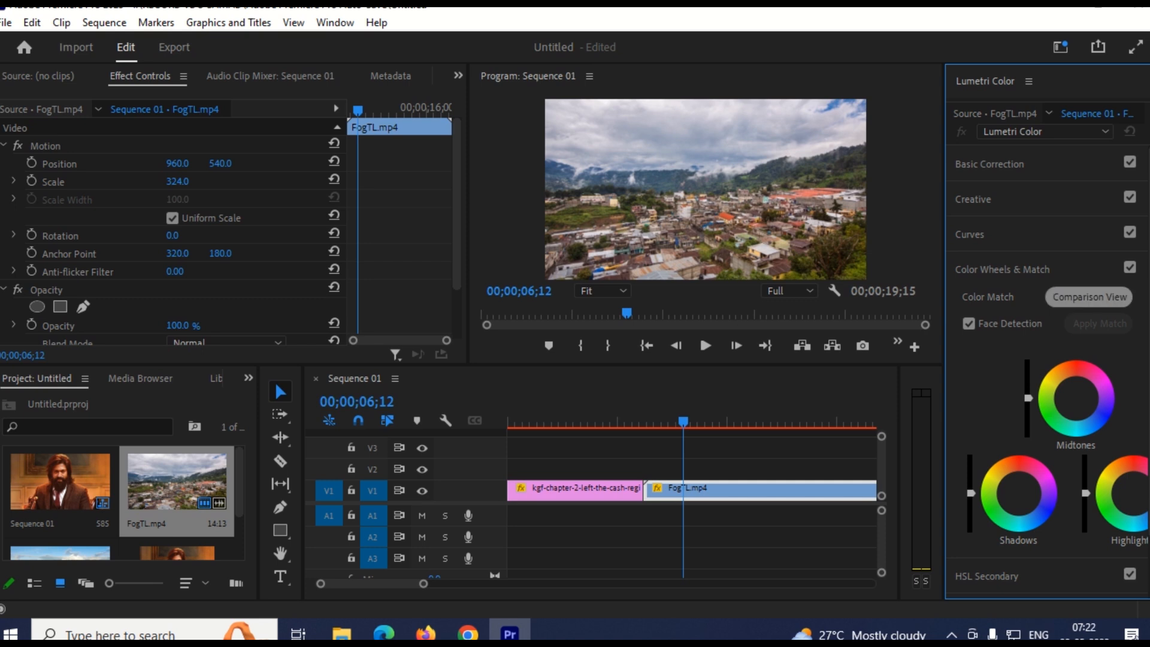
Step: Turn on Comparison View, try the vertical and horizontal split layouts, and return to the Side by Side layout
click(1090, 297)
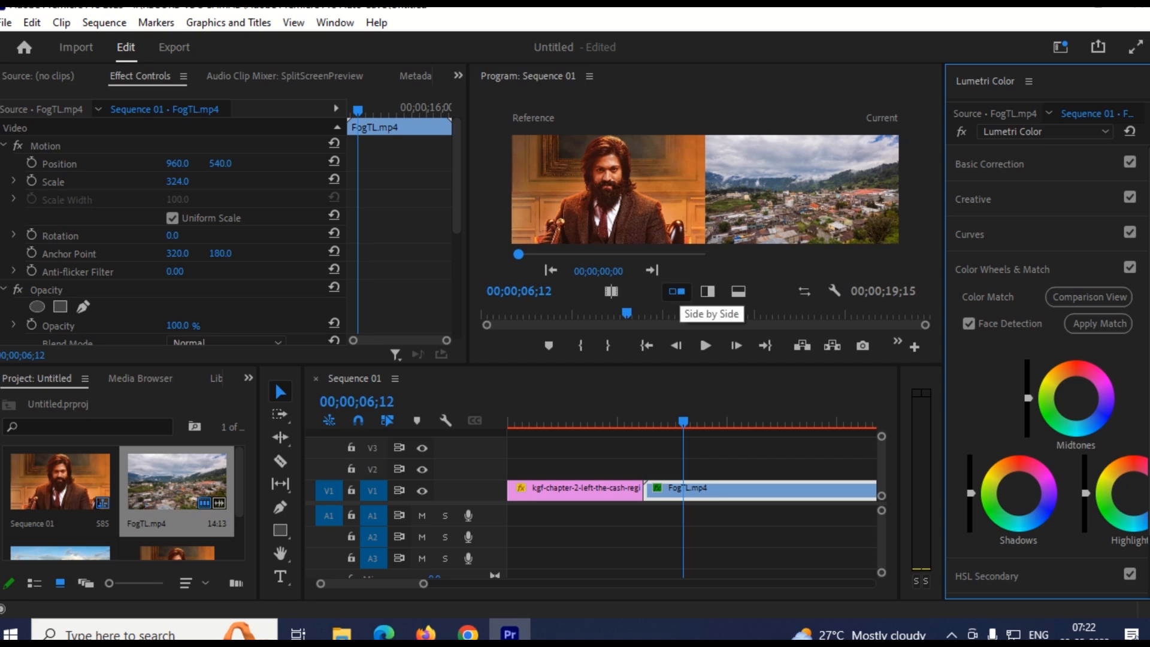
click(708, 291)
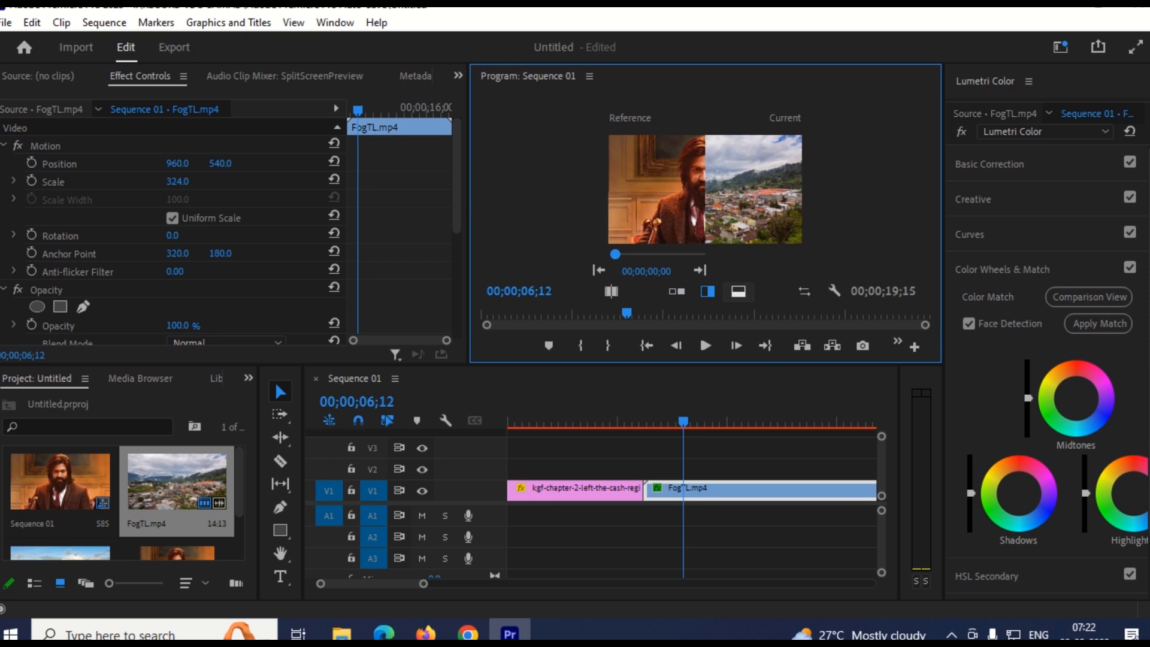
click(739, 292)
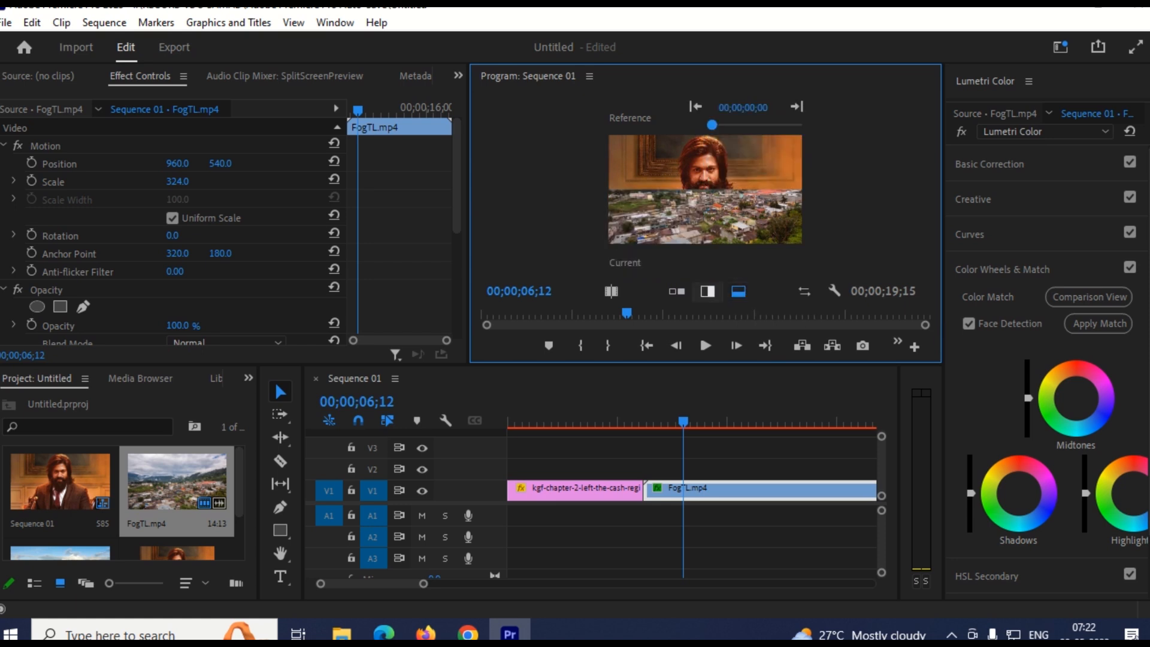
click(708, 292)
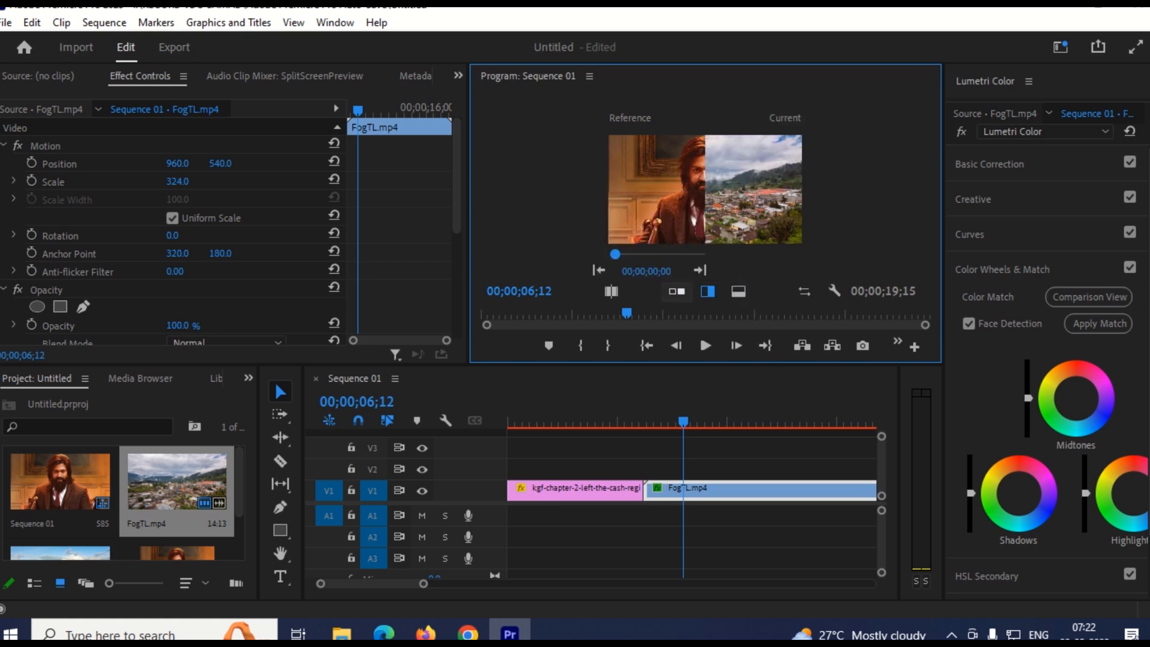
click(677, 292)
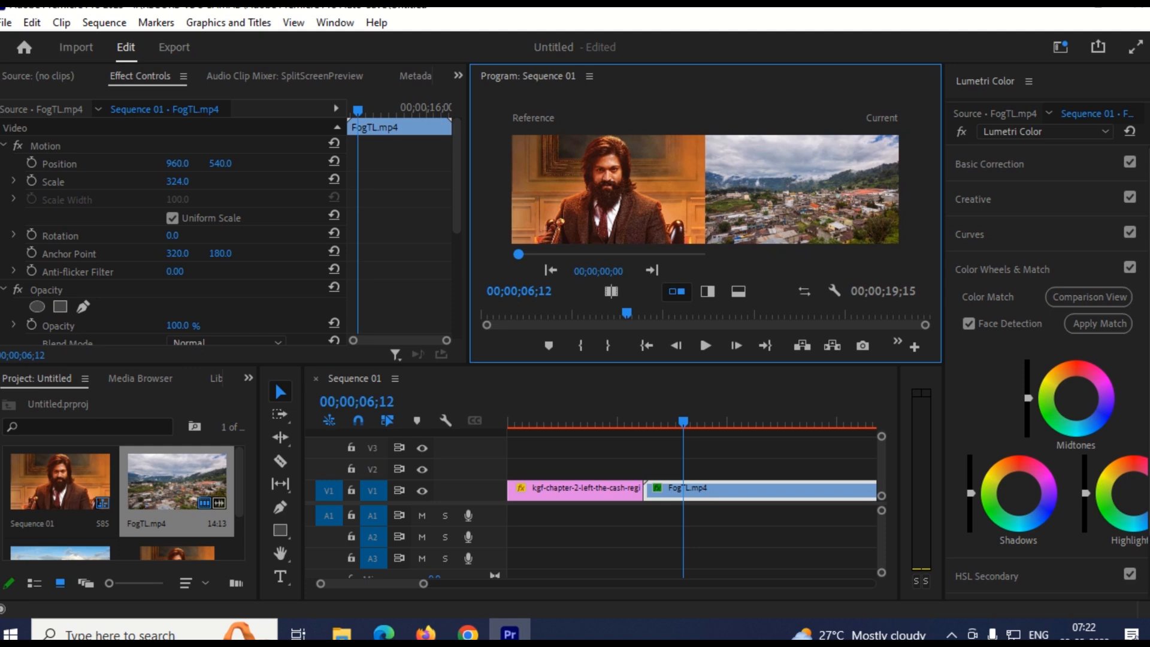
Step: Set the reference frame to 00;00;00;11 and apply the color match to the FogTL.mp4 clip
mouse_move(519, 254)
mouse_down()
mouse_move(634, 254)
mouse_move(521, 254)
mouse_up()
click(1100, 324)
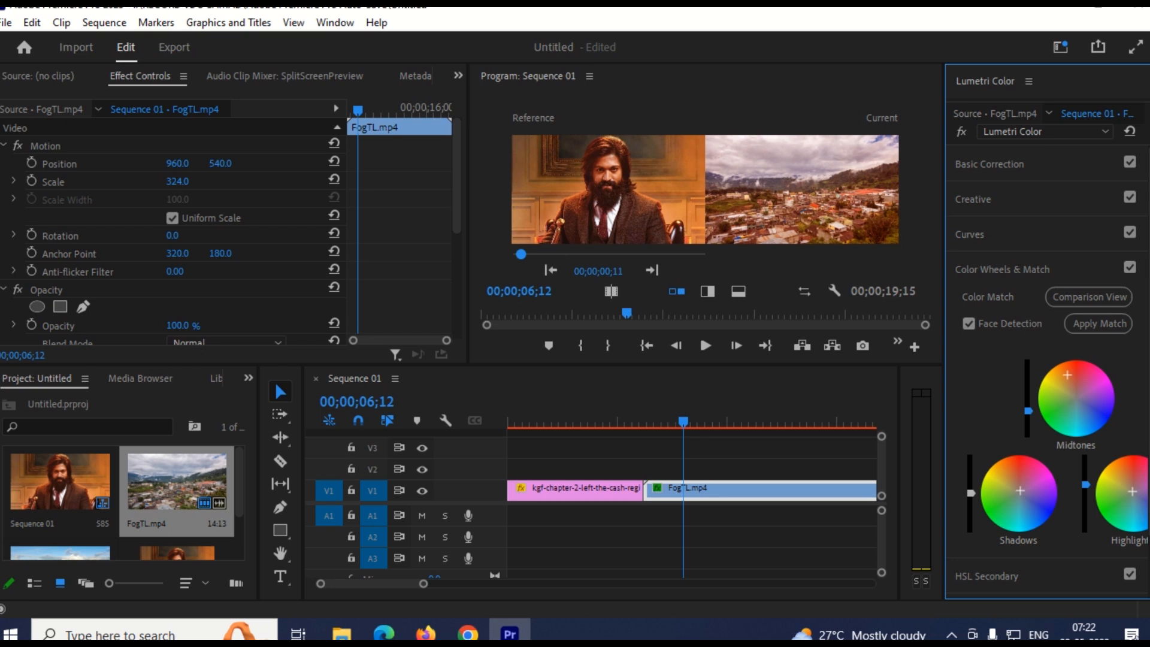
Step: Shape the clip's white RGB curve by raising a point in the shadows and slightly lowering one in the highlights
scroll(1048, 372, down, 2)
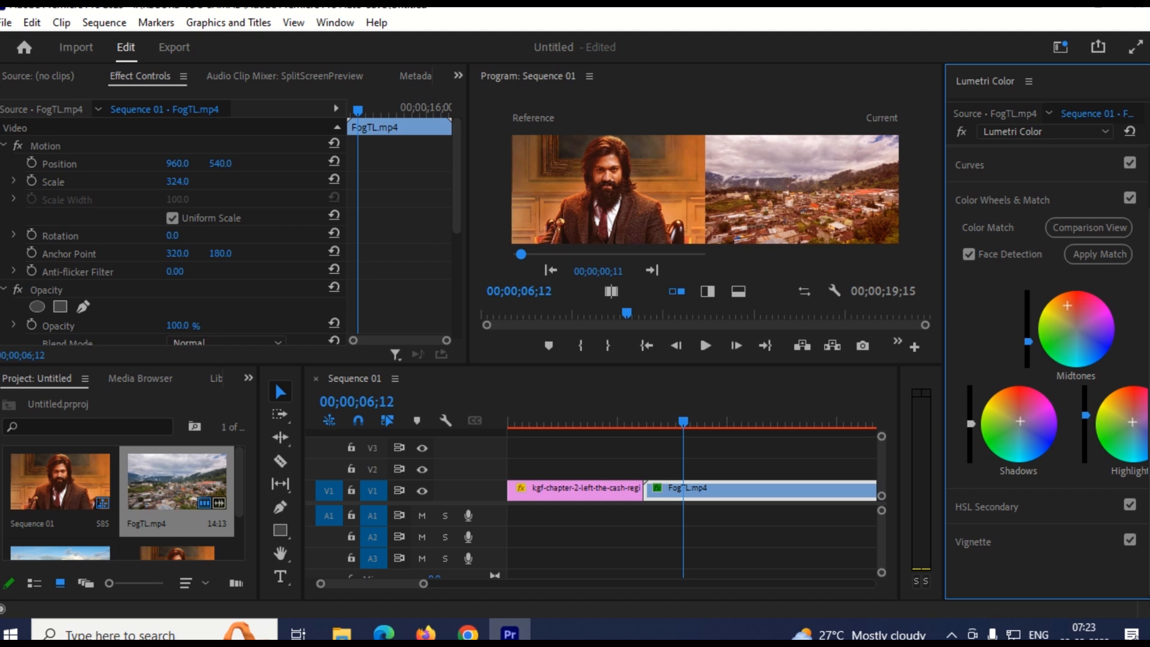
click(988, 507)
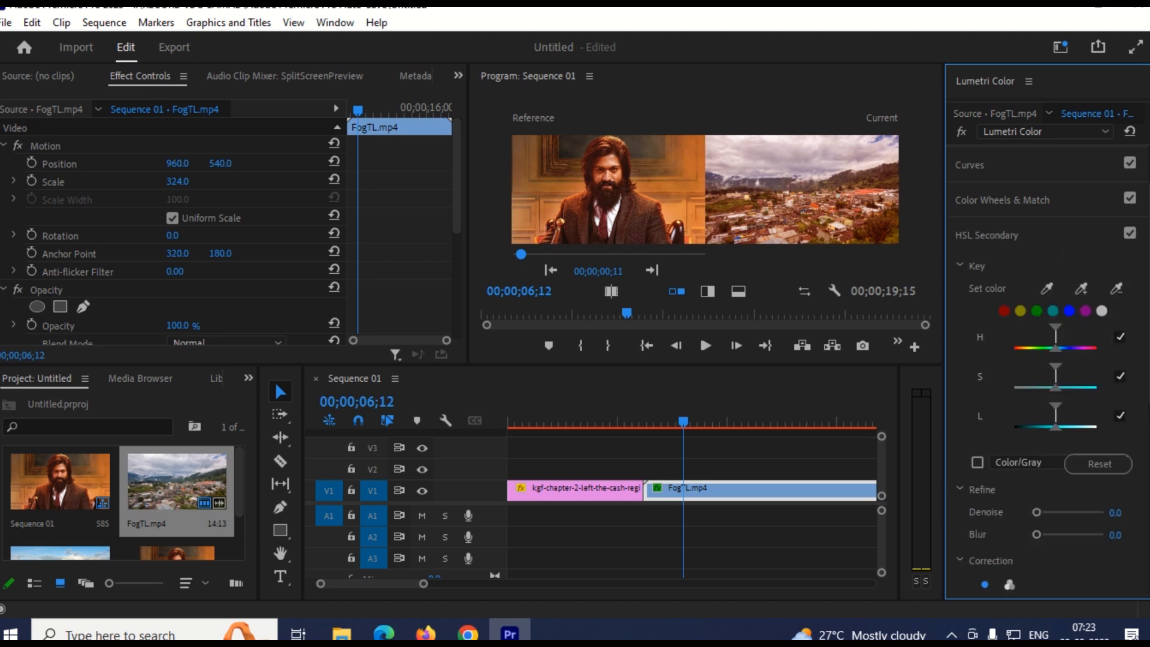
click(970, 165)
click(970, 164)
click(970, 235)
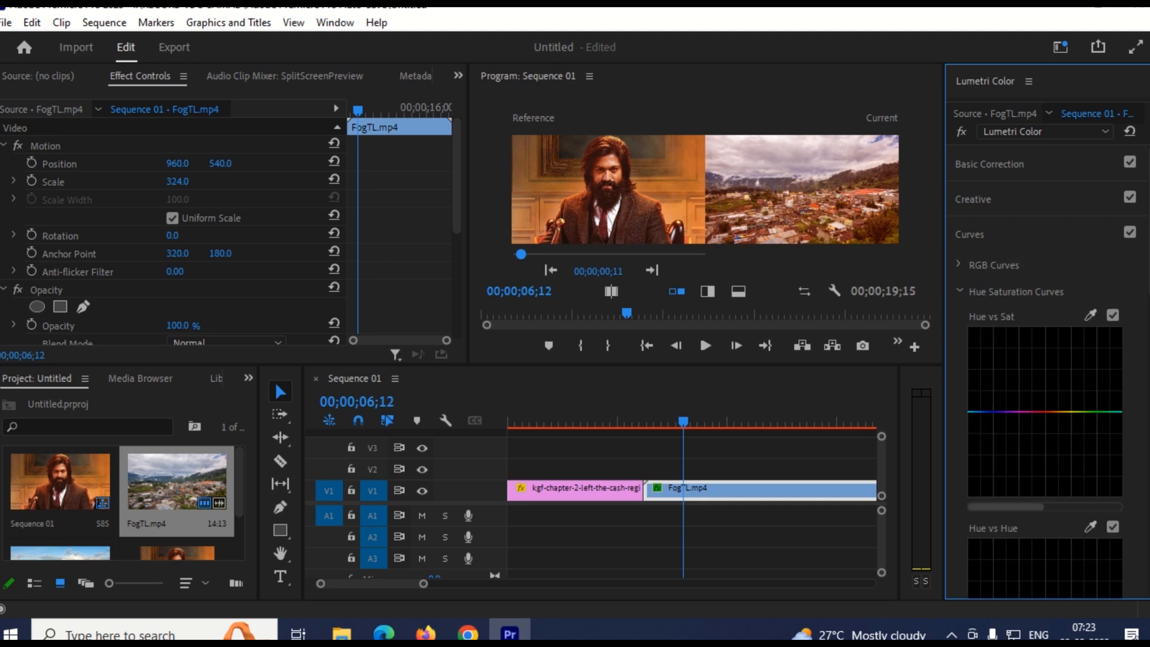
click(993, 265)
drag(1036, 446, 1027, 441)
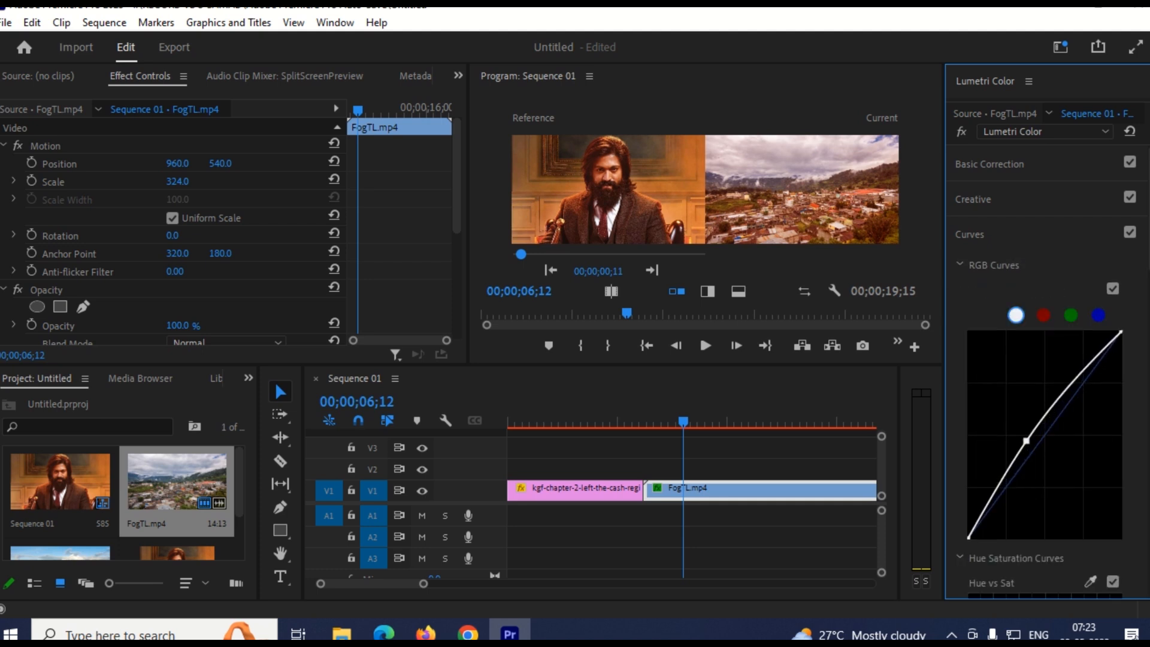
mouse_move(1065, 396)
mouse_down()
mouse_move(1064, 381)
mouse_move(1085, 397)
mouse_up()
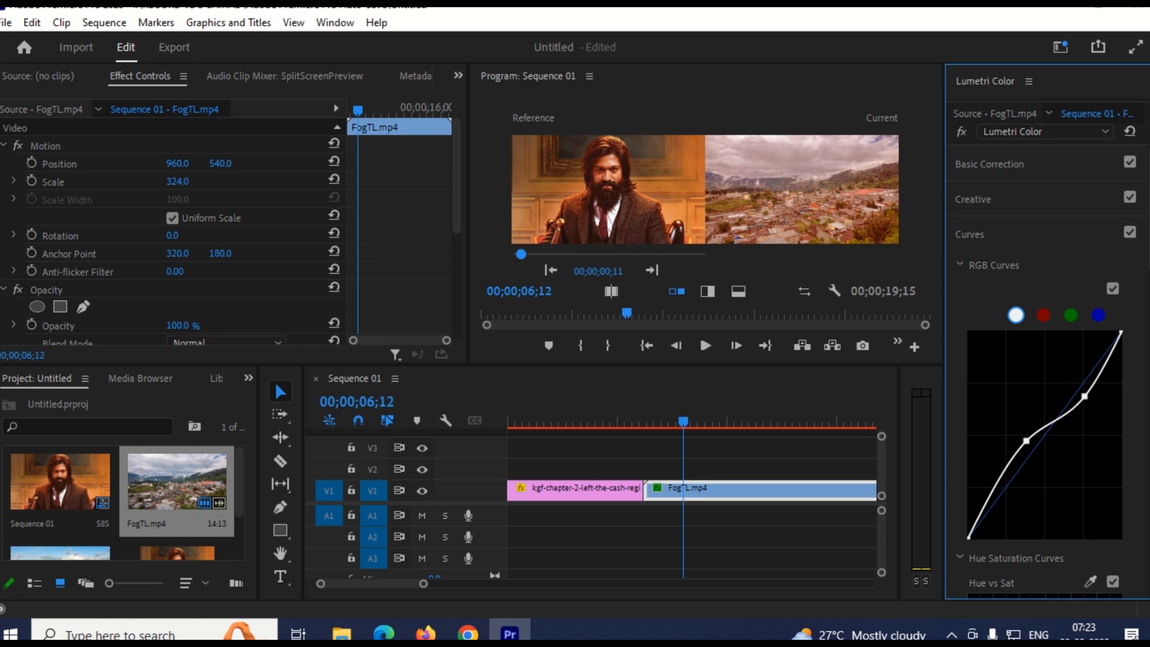
drag(1084, 396, 1081, 393)
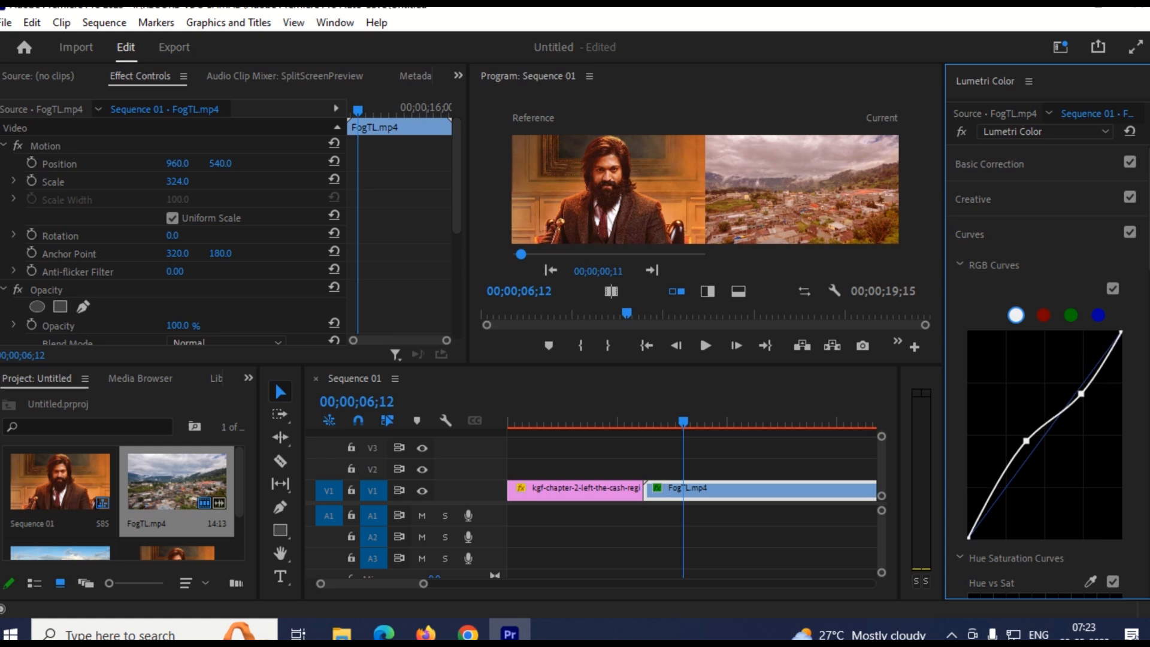
click(961, 265)
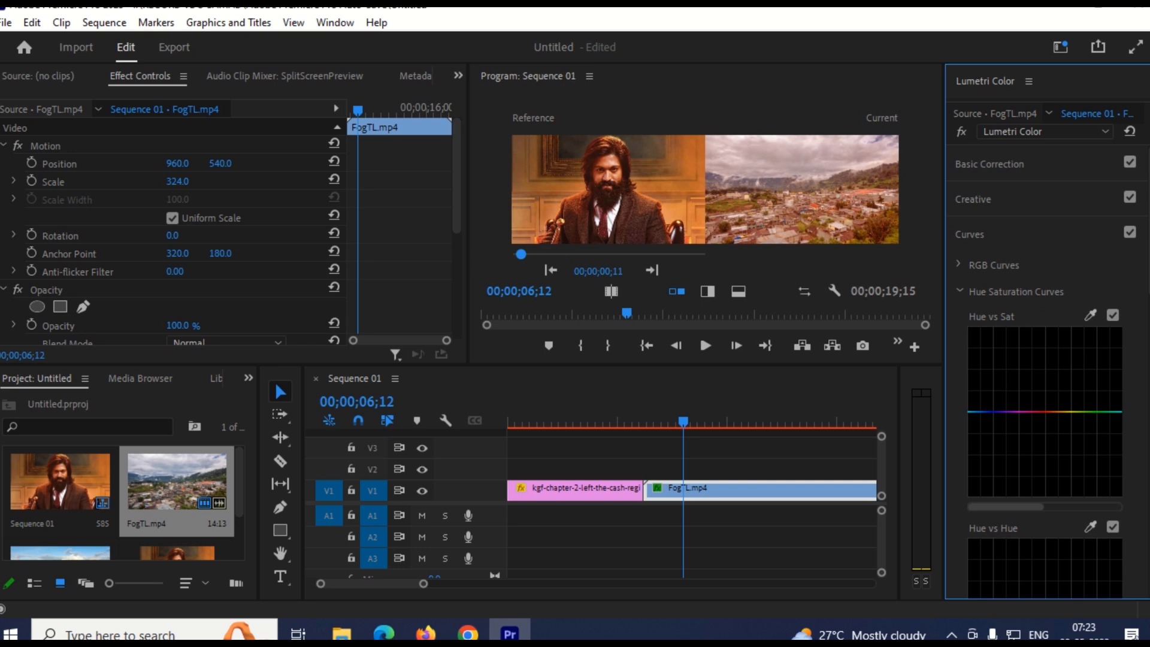
click(960, 291)
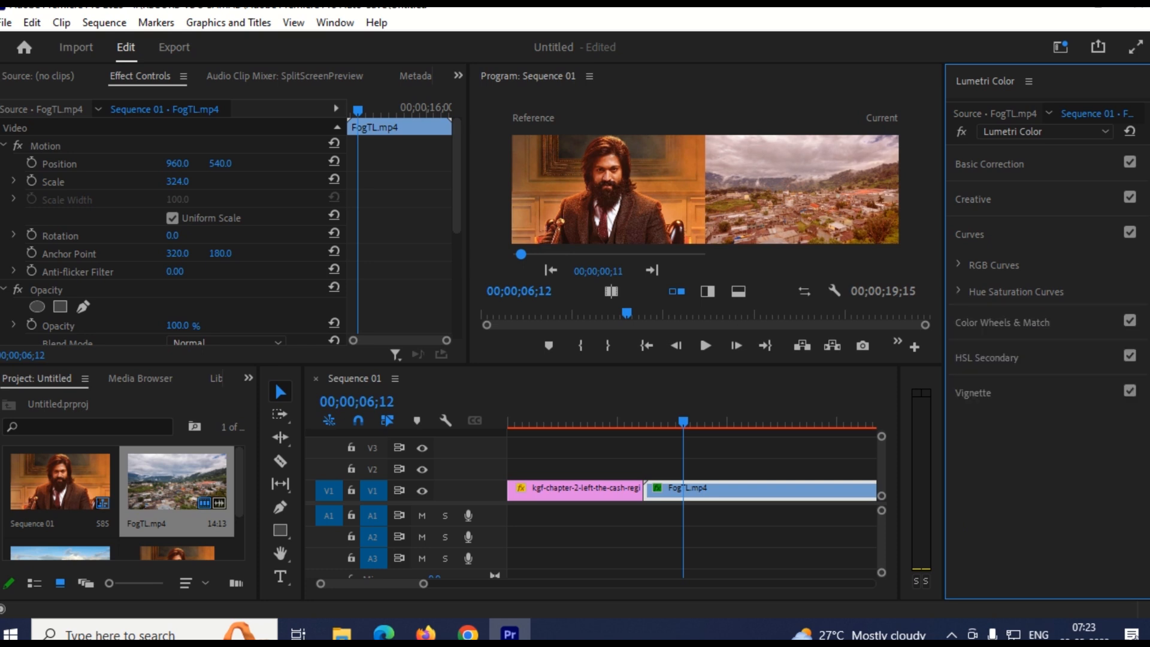
Step: In the HSL Secondary correction of the FogTL.mp4 clip, set Temperature to 62.0, Tint to 11.4 and Saturation to 151.9
click(987, 358)
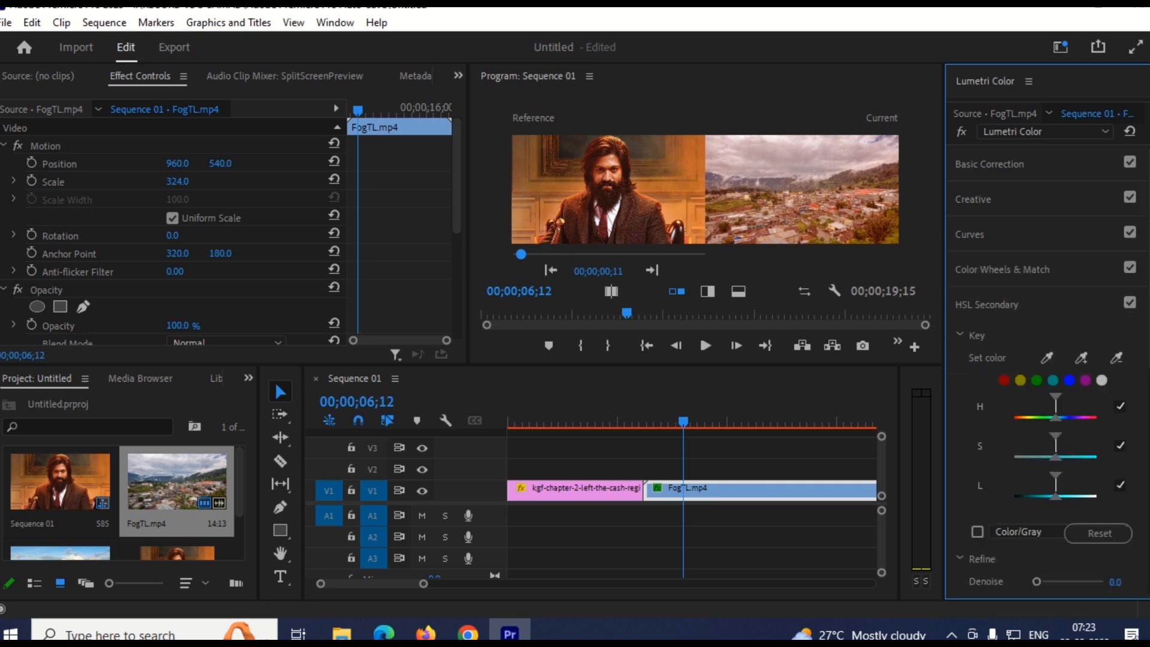
click(960, 334)
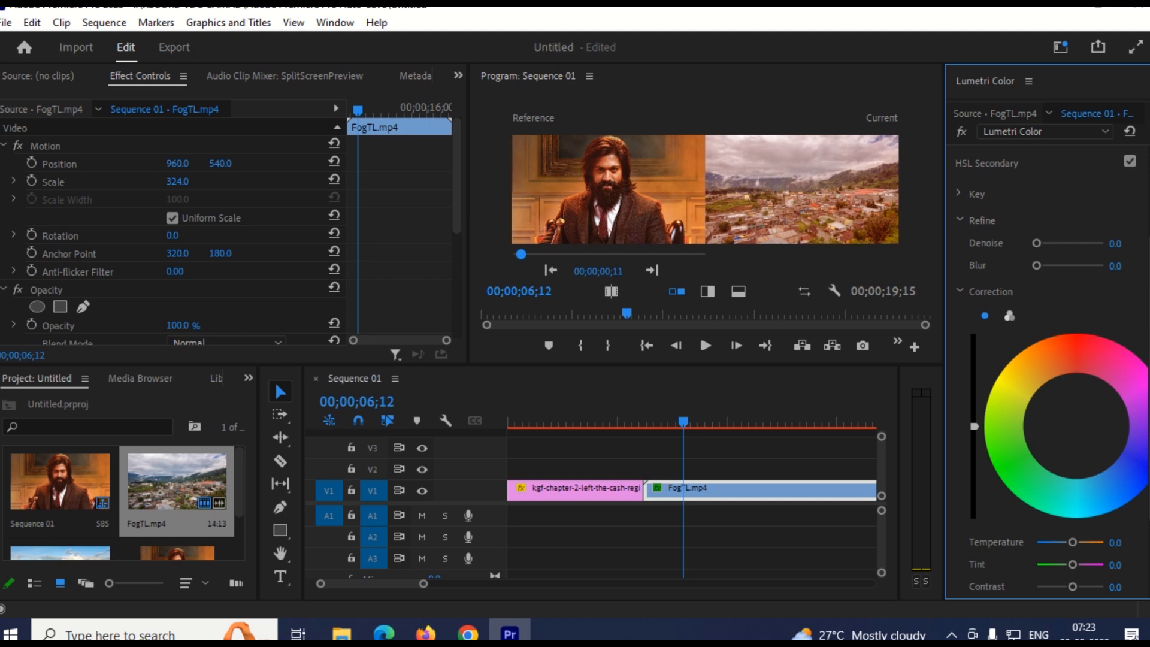
click(987, 163)
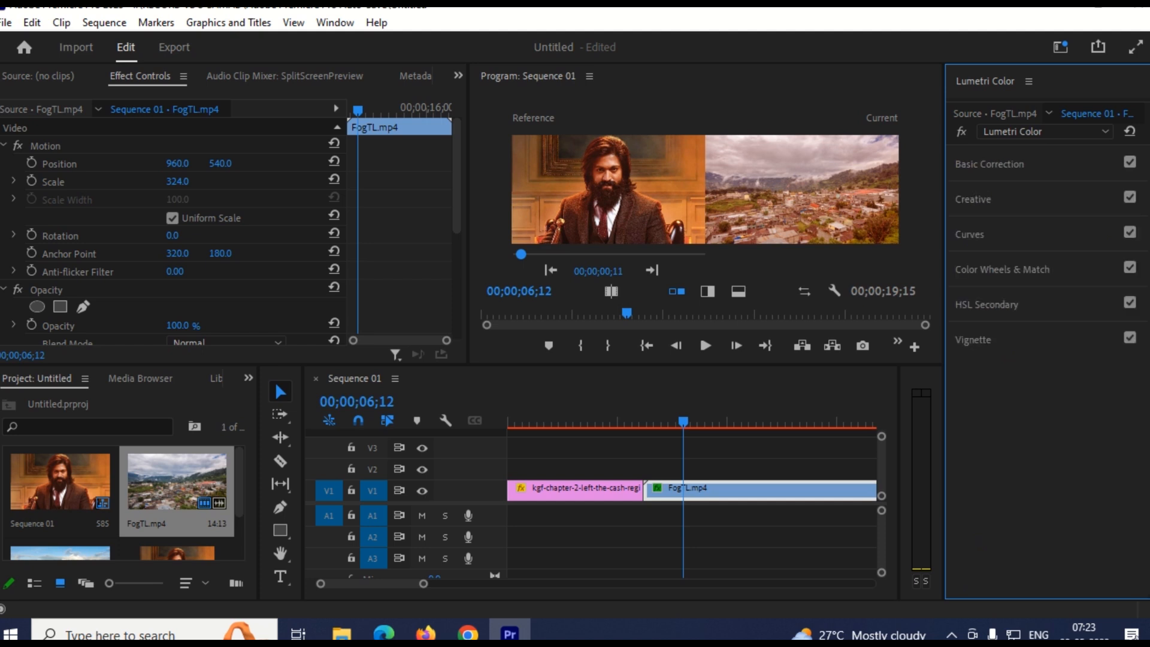
click(987, 305)
scroll(1047, 360, down, 3)
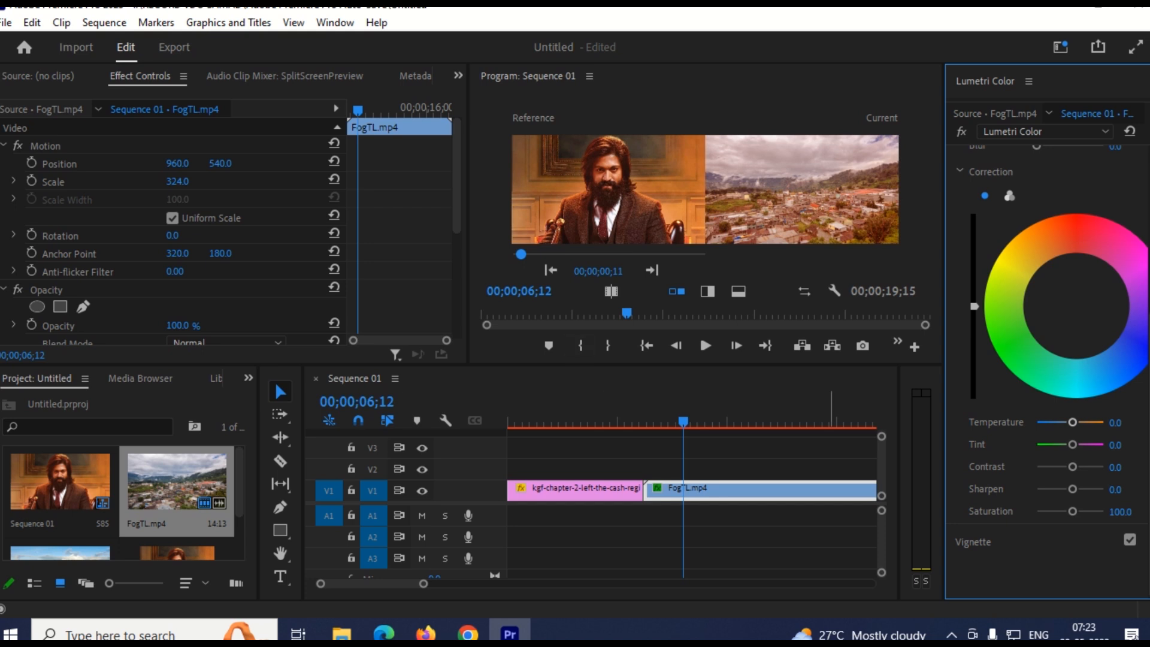
drag(1072, 422, 1085, 422)
drag(1085, 423, 1090, 422)
drag(1090, 423, 1075, 445)
drag(1072, 512, 1088, 511)
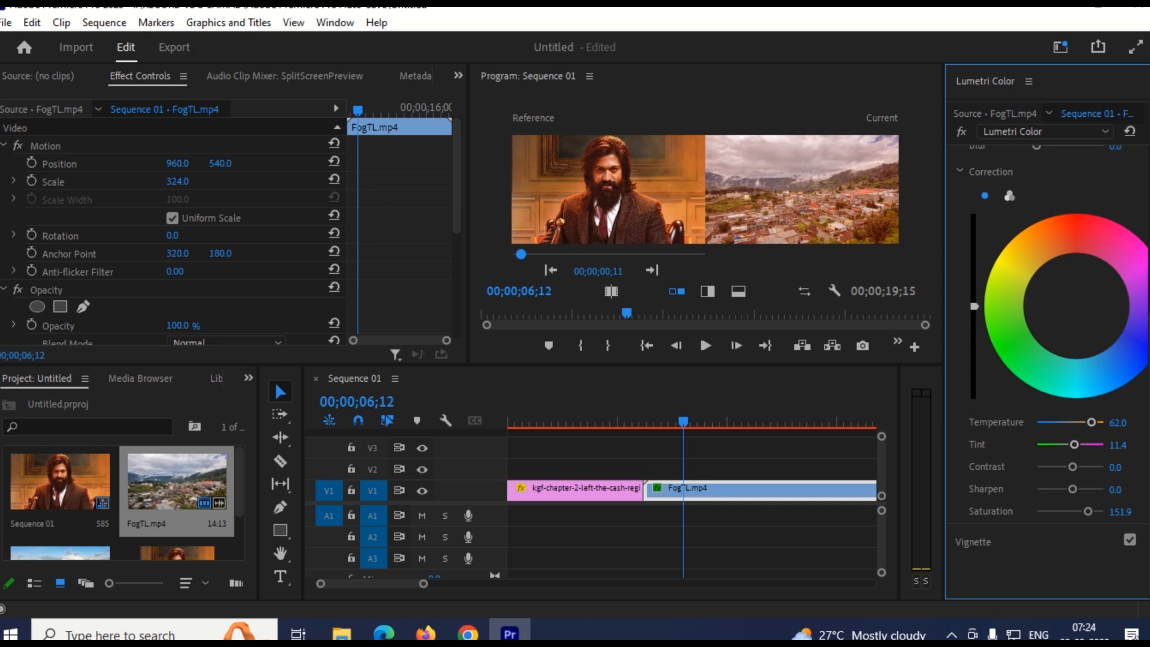
Step: Set the FogTL.mp4 clip's Lumetri vignette Amount to 0.9 and Midpoint to 55.7
click(974, 542)
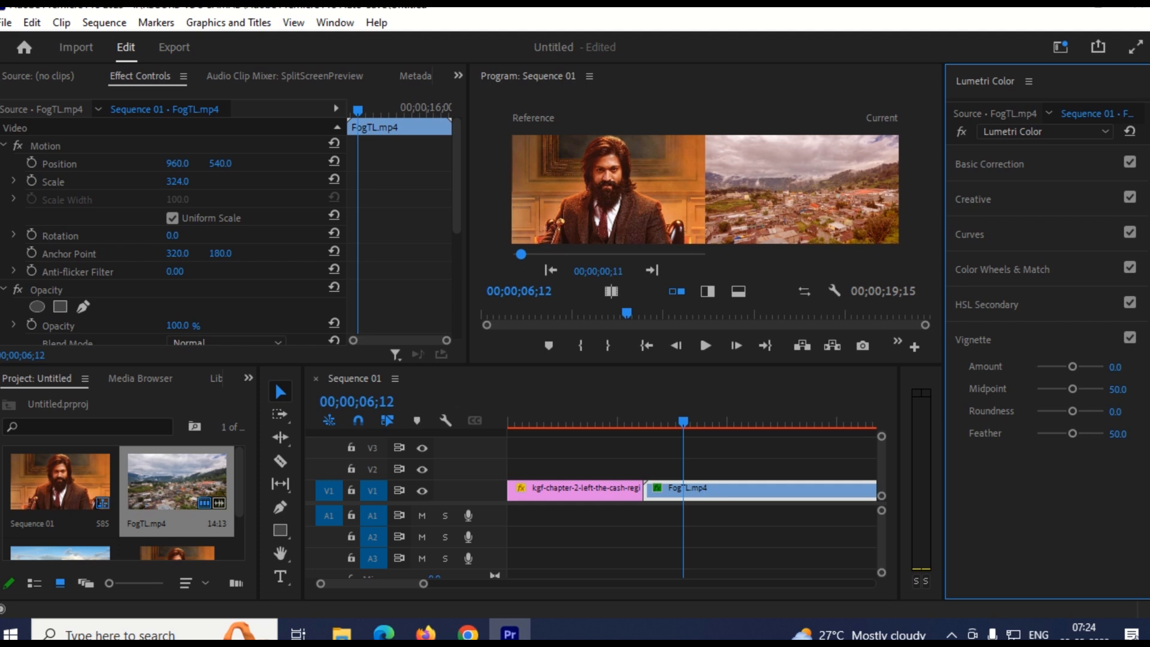
drag(1072, 366, 1074, 389)
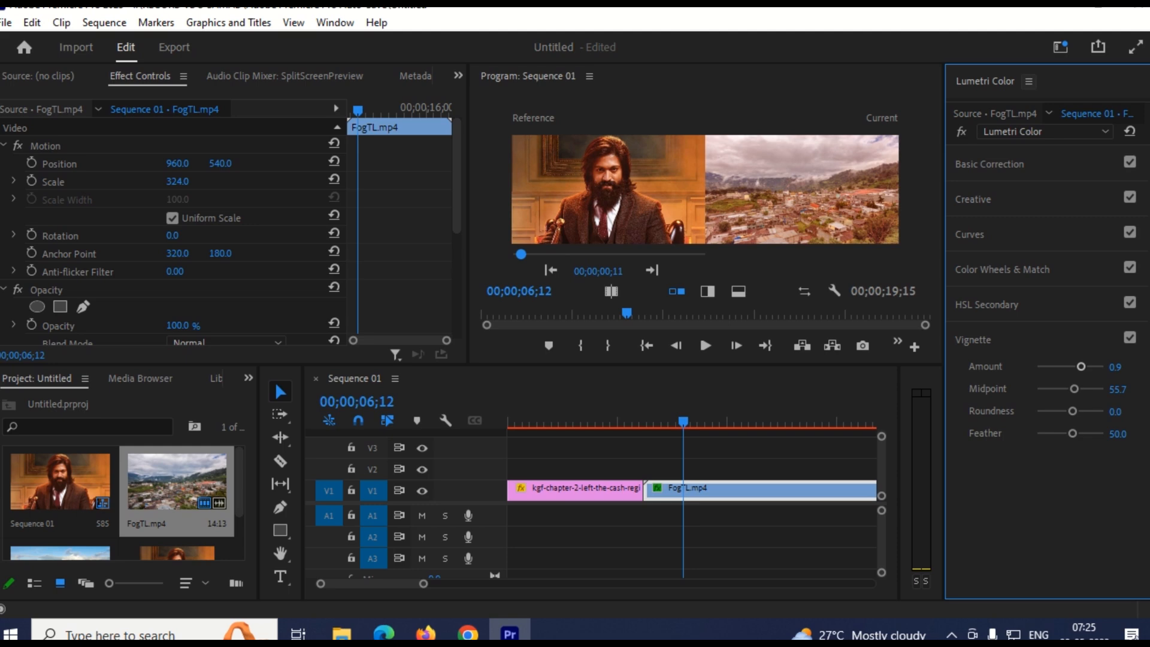
Step: Export the clip's Lumetri grade as a .look file named "gf look 2" in the Desktop folder
click(1029, 81)
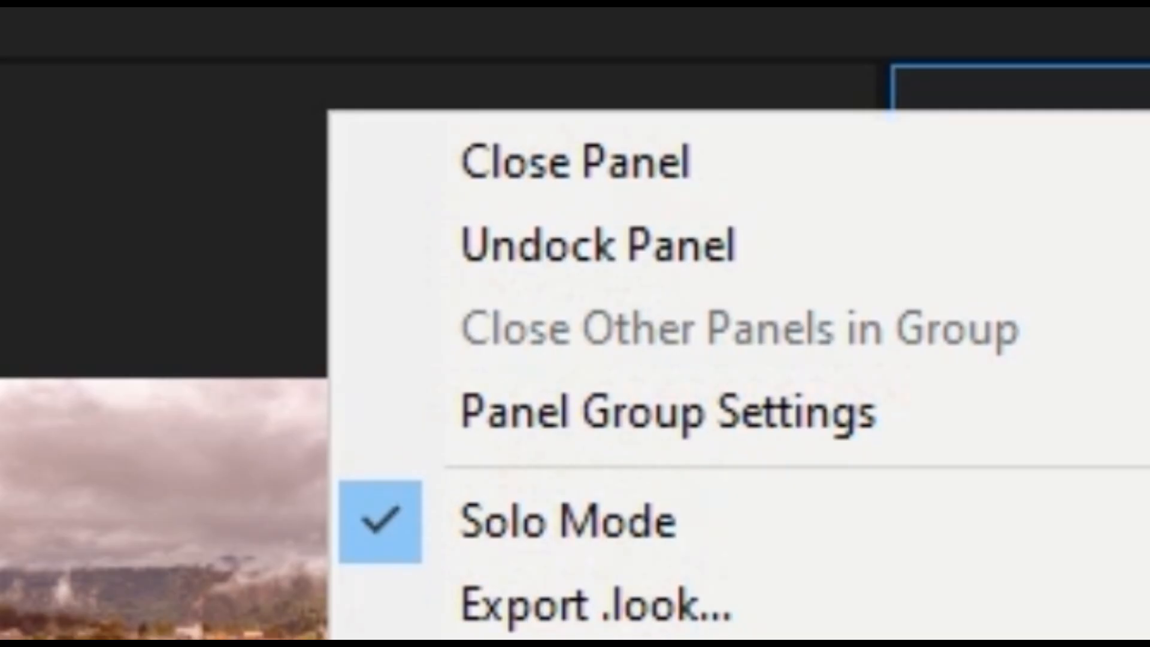
key(Escape)
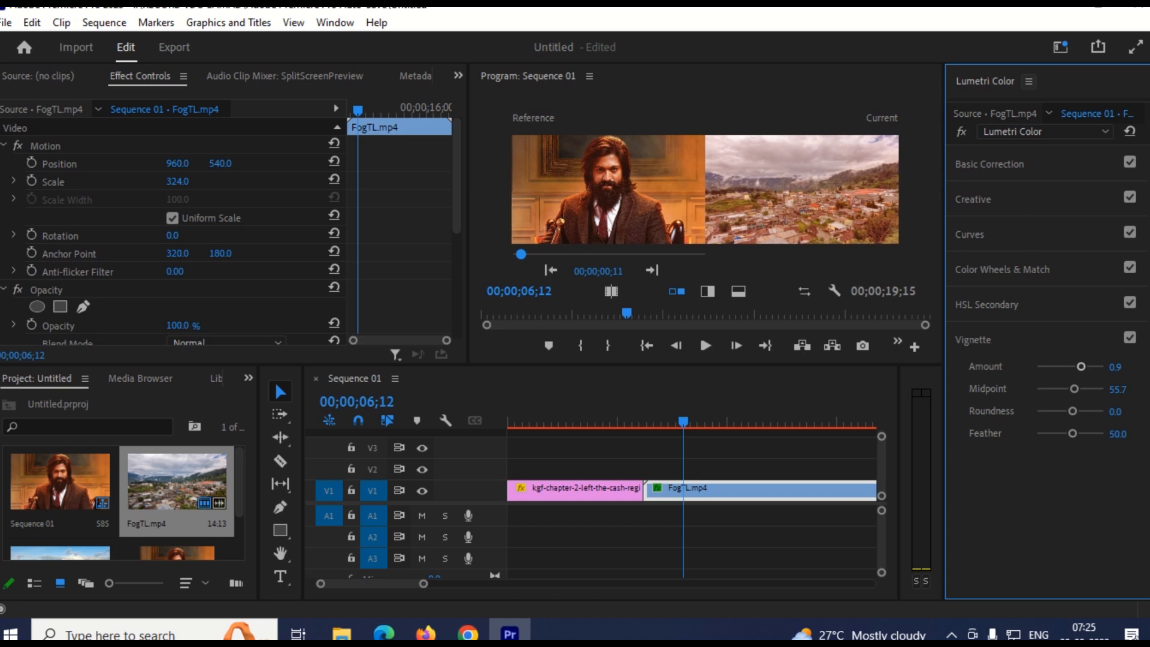
click(1029, 82)
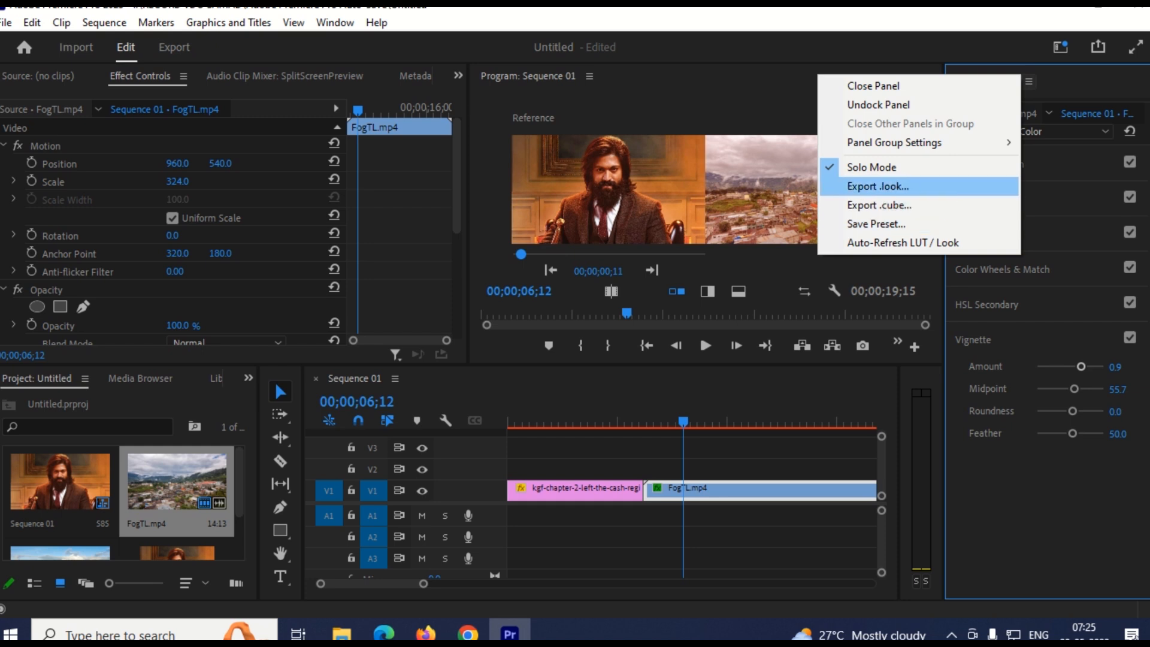
click(878, 186)
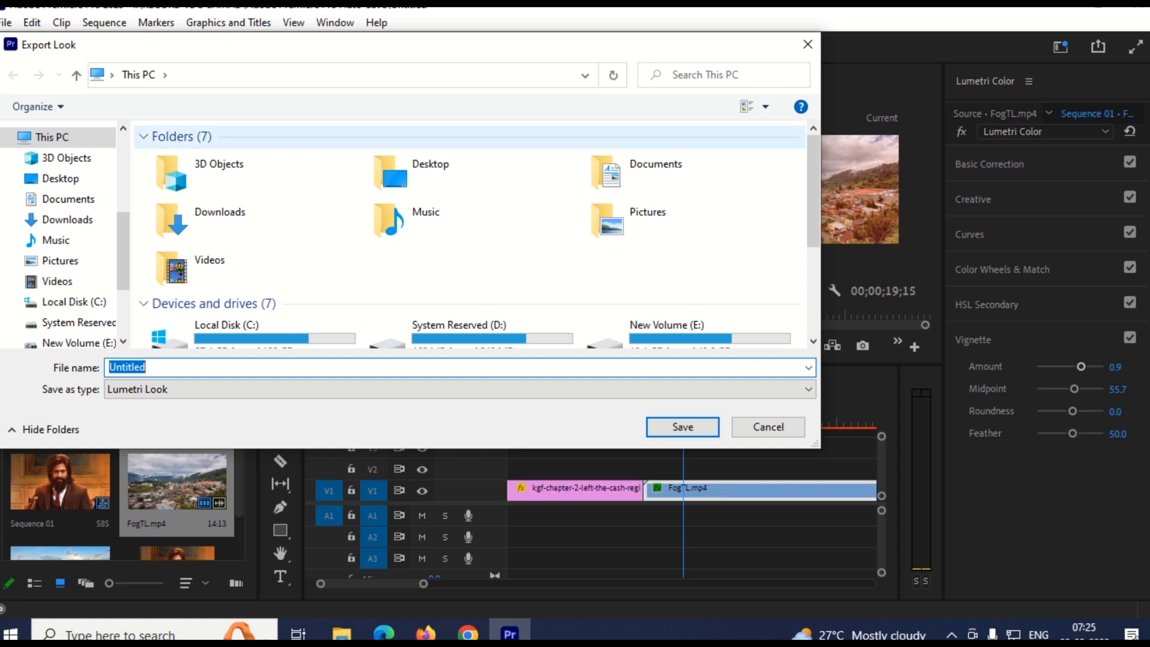
click(444, 172)
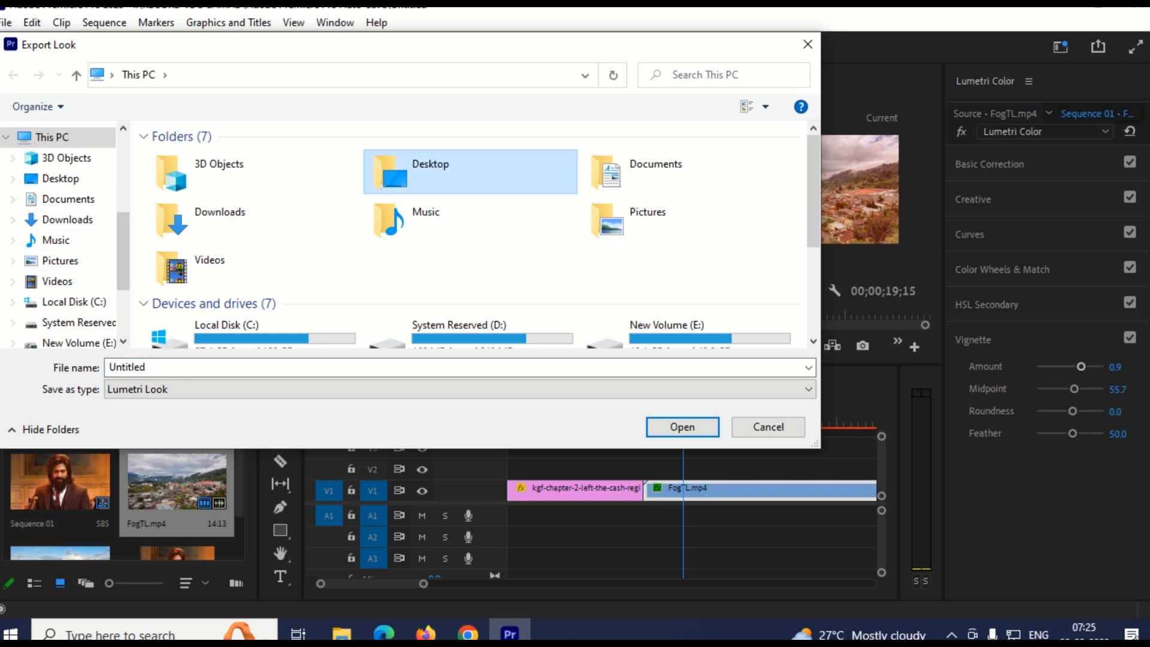
double_click(409, 173)
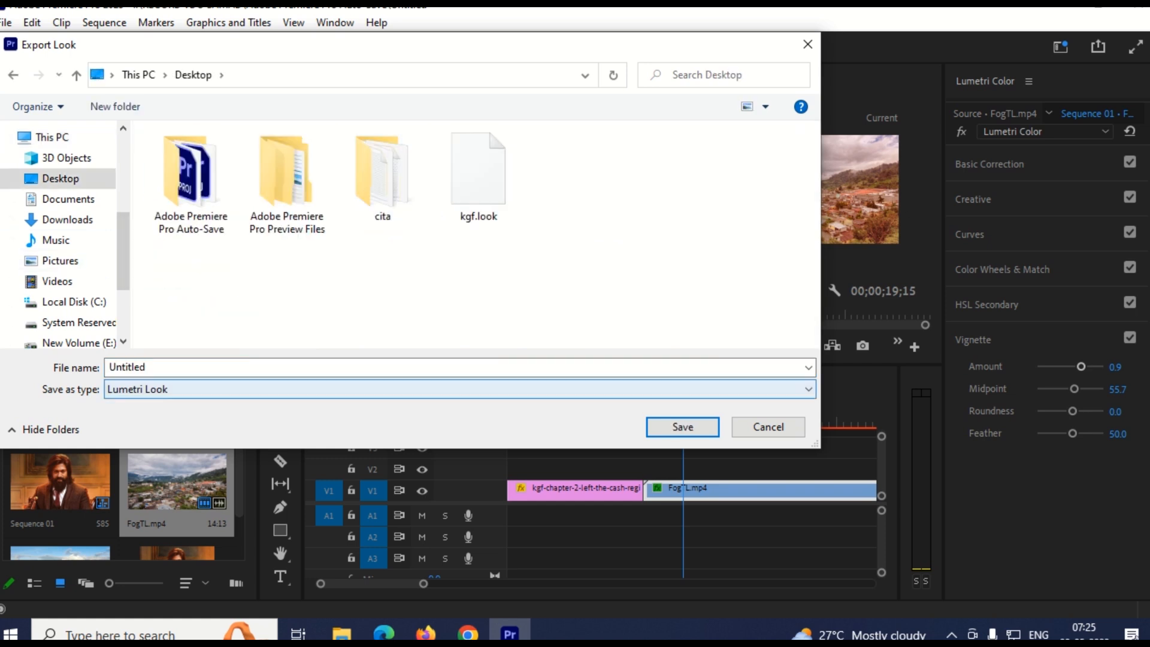
click(478, 176)
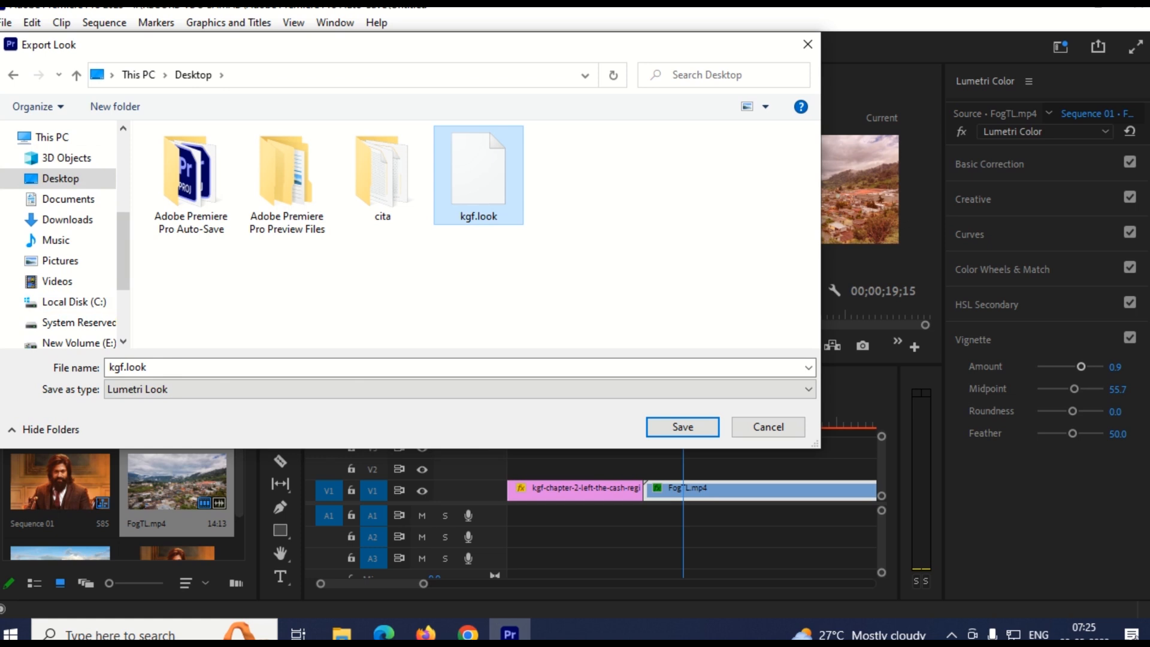
click(128, 367)
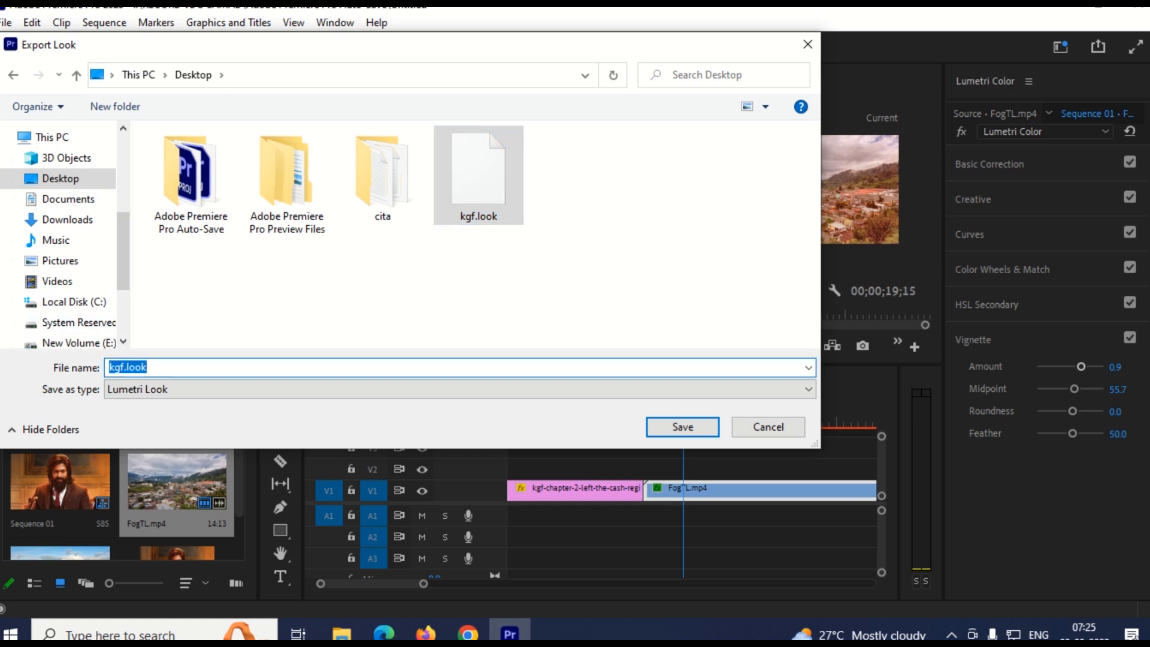
text(gf look)
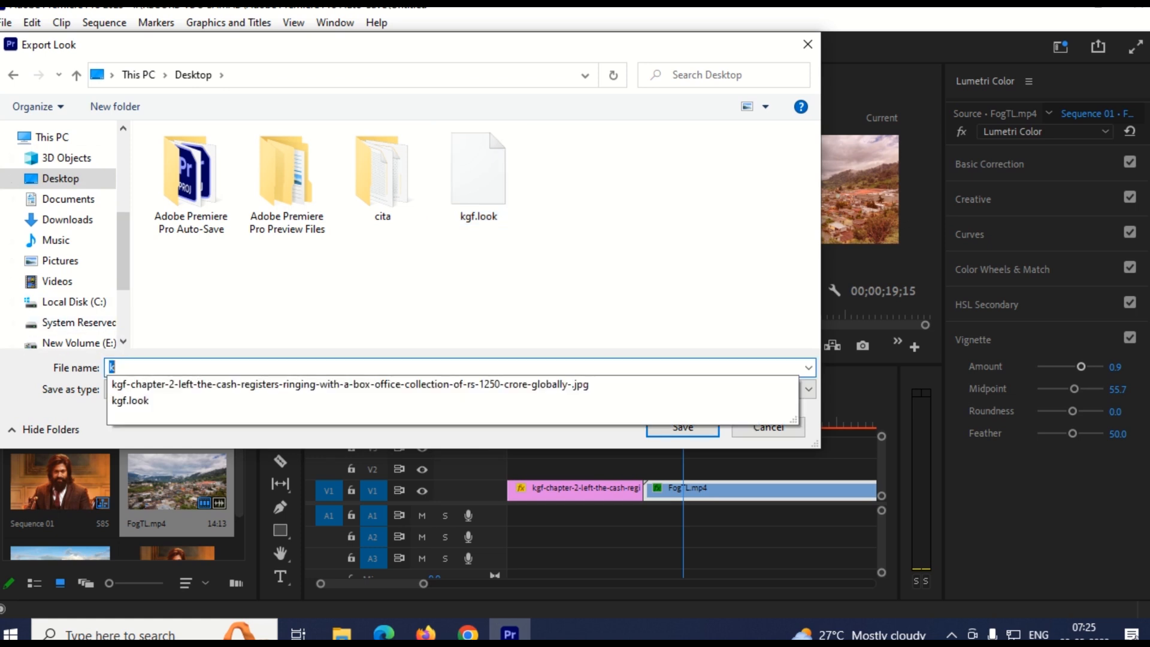
text( 2)
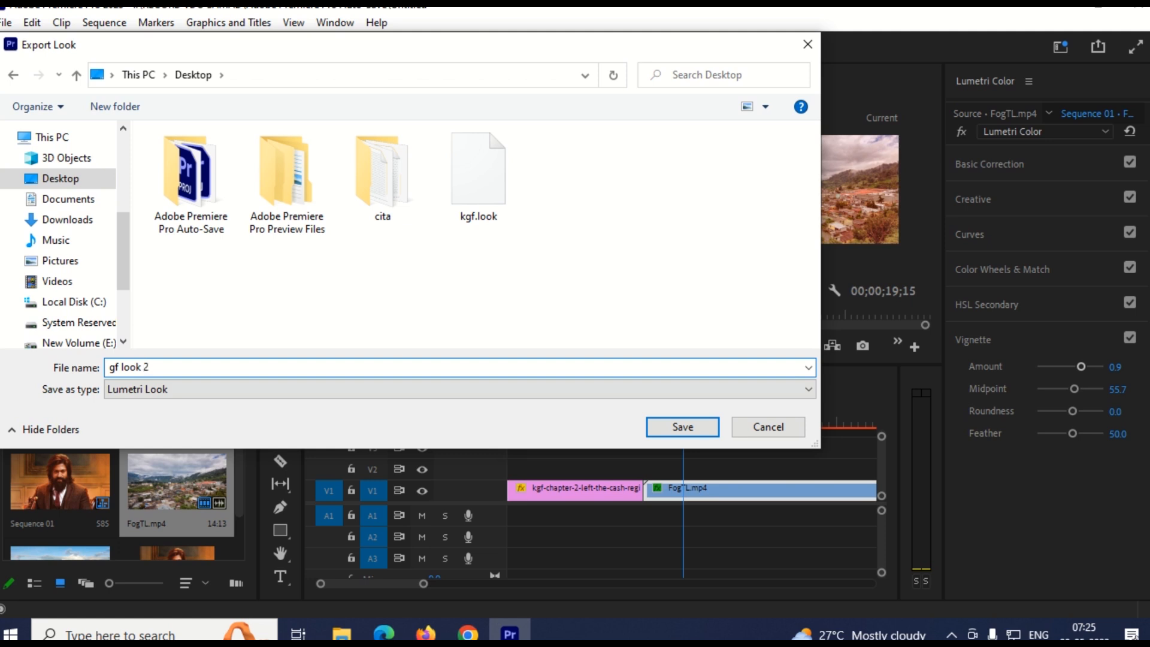
click(683, 426)
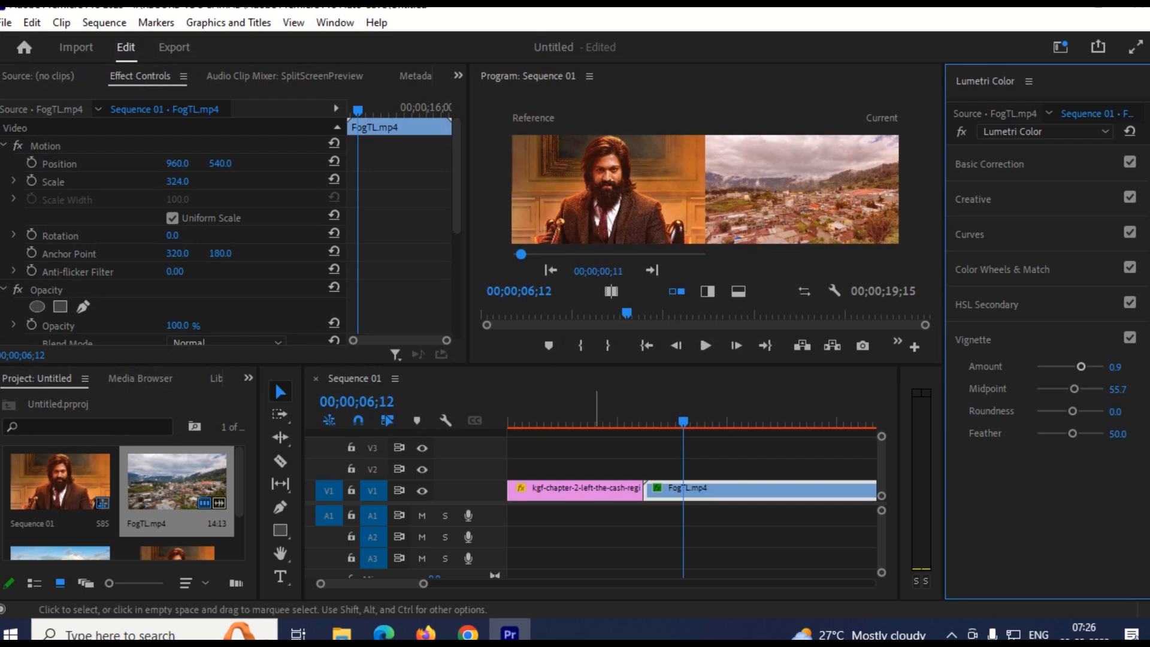
Step: Replace all clips in Sequence 01 with a fresh copy of FogTL.mp4 on V1 and ripple delete the gap before it
drag(597, 461, 687, 492)
key(Delete)
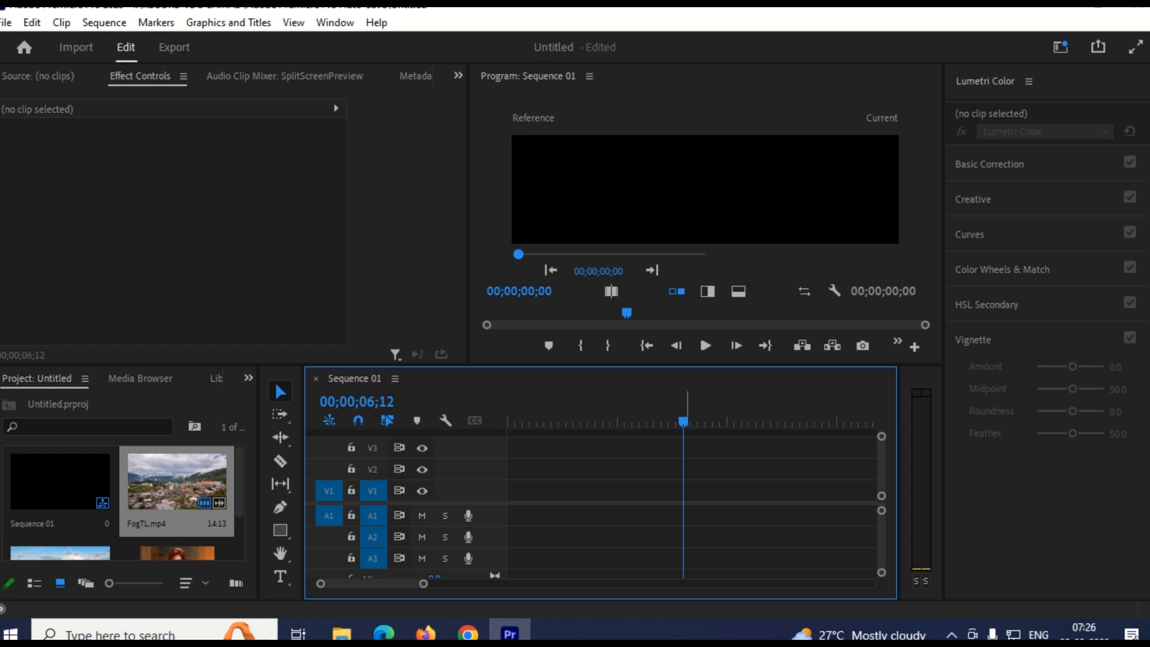
click(168, 484)
drag(169, 485, 599, 488)
right_click(539, 492)
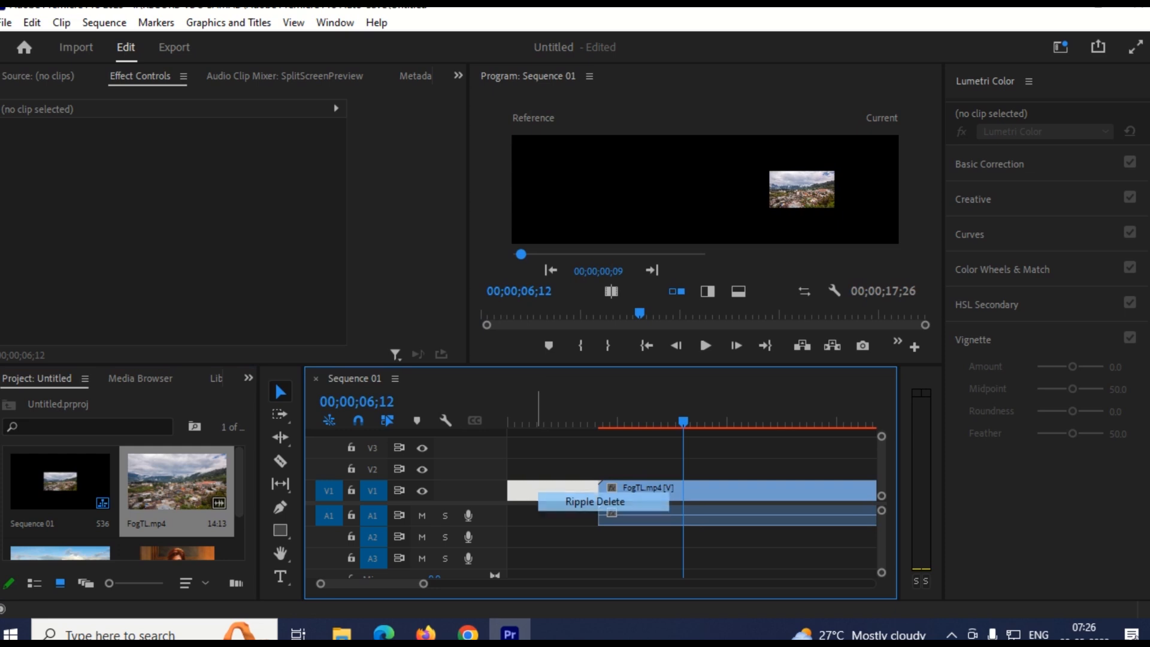
click(595, 502)
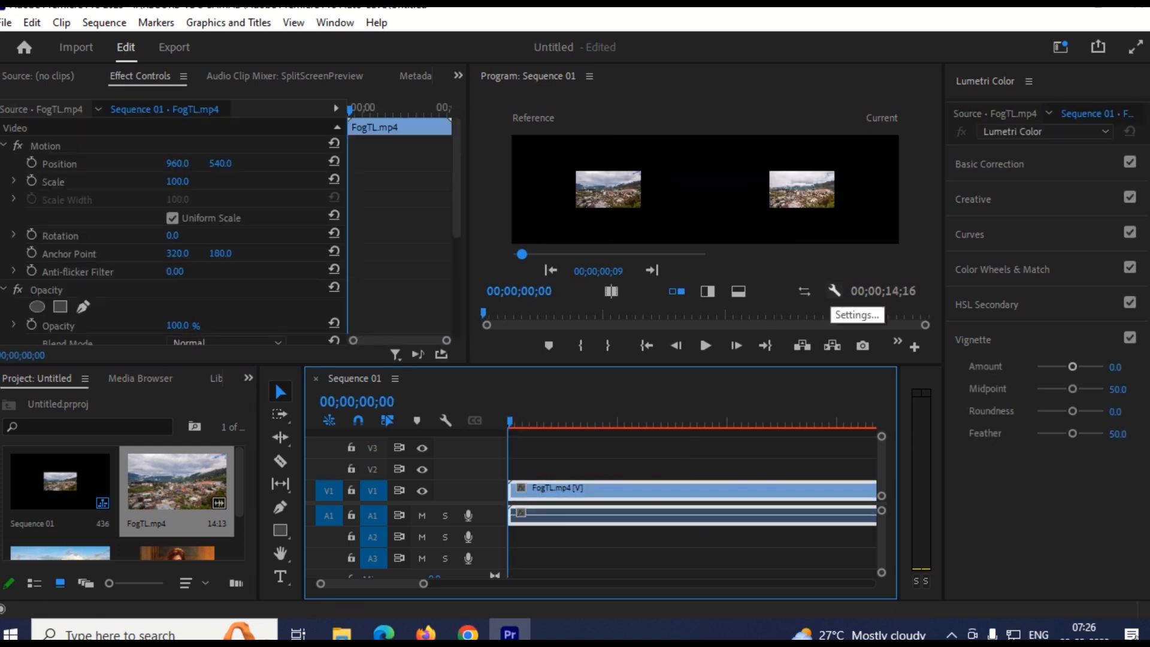
Step: Turn off Comparison View and set the new FogTL.mp4 clip's Scale to 339.0 so it fills the frame
click(834, 292)
click(869, 64)
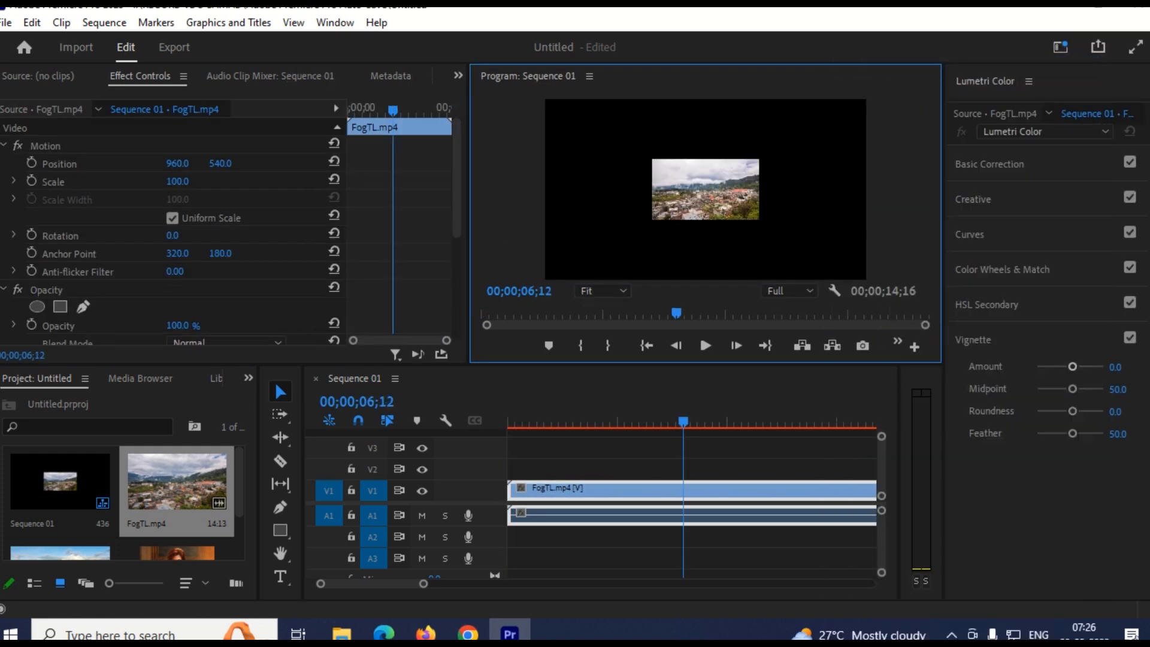
click(684, 422)
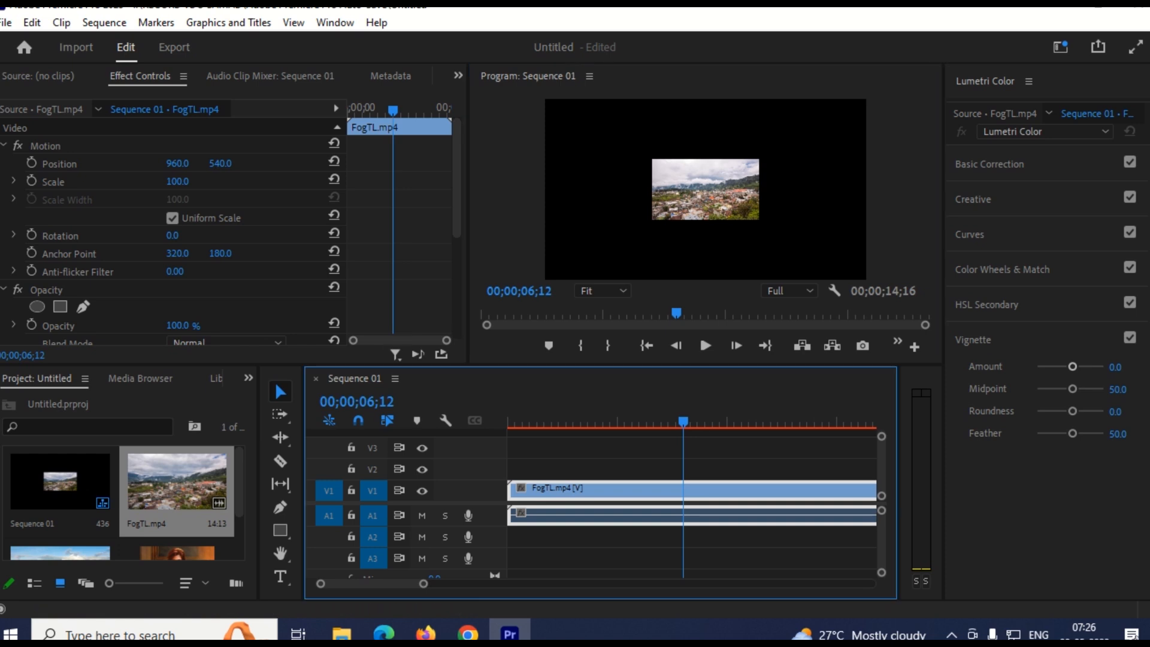
drag(178, 182, 379, 181)
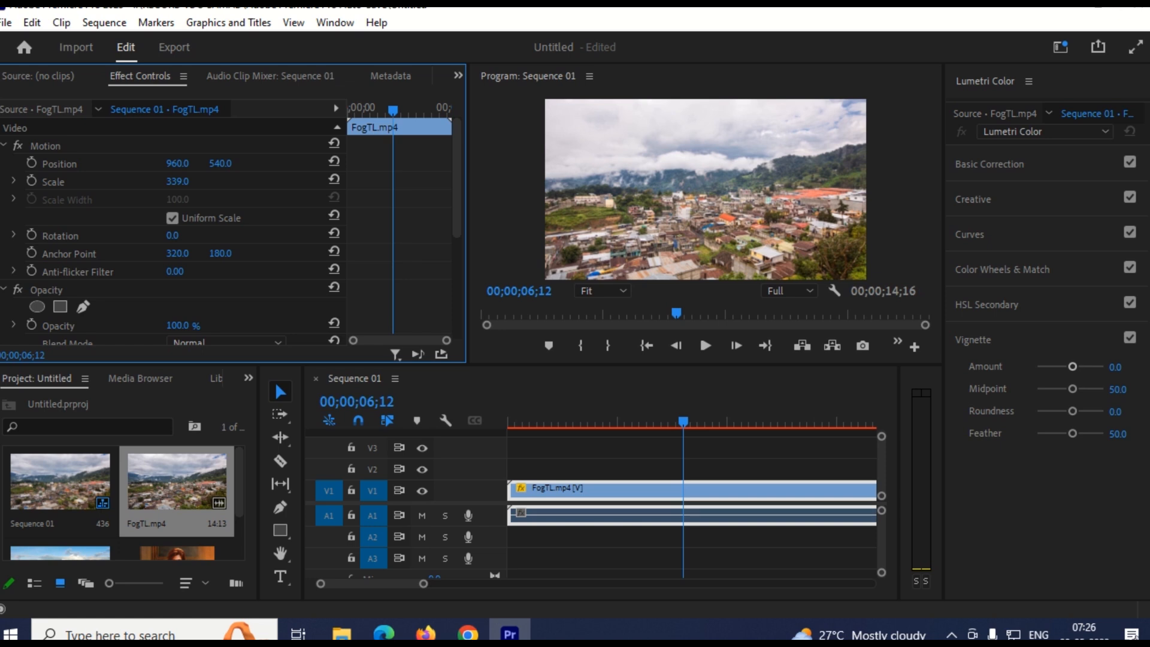
Step: Load "gf look 2.look" from the Desktop folder as the clip's Creative look in Lumetri Color
click(990, 164)
click(990, 164)
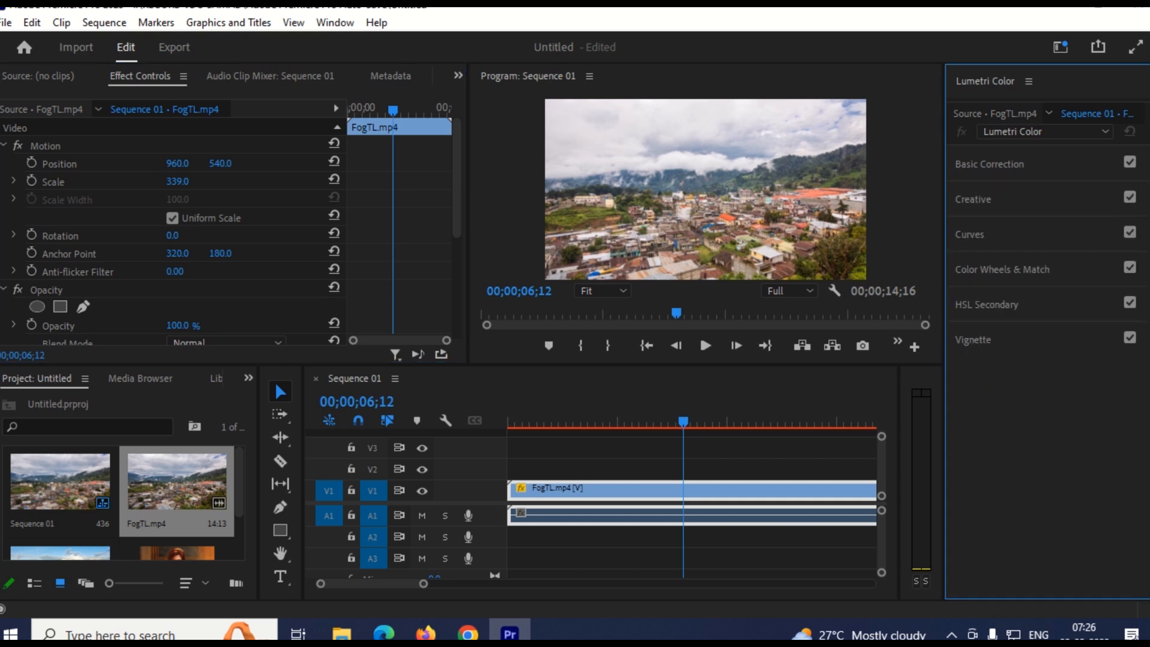
click(974, 200)
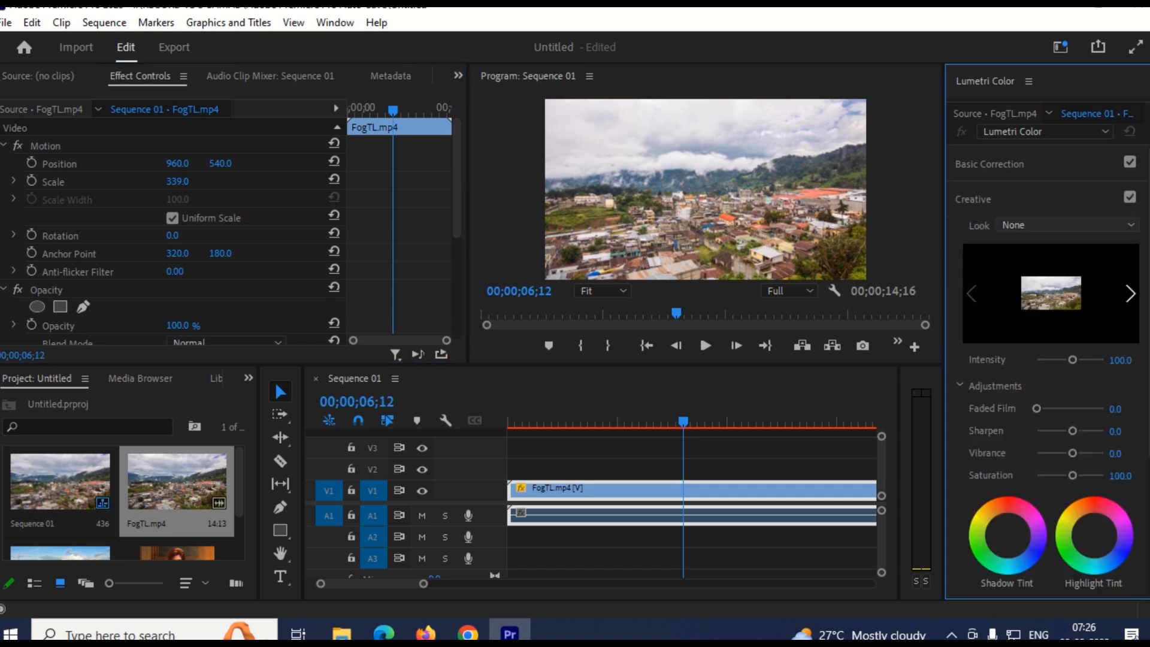
click(1068, 225)
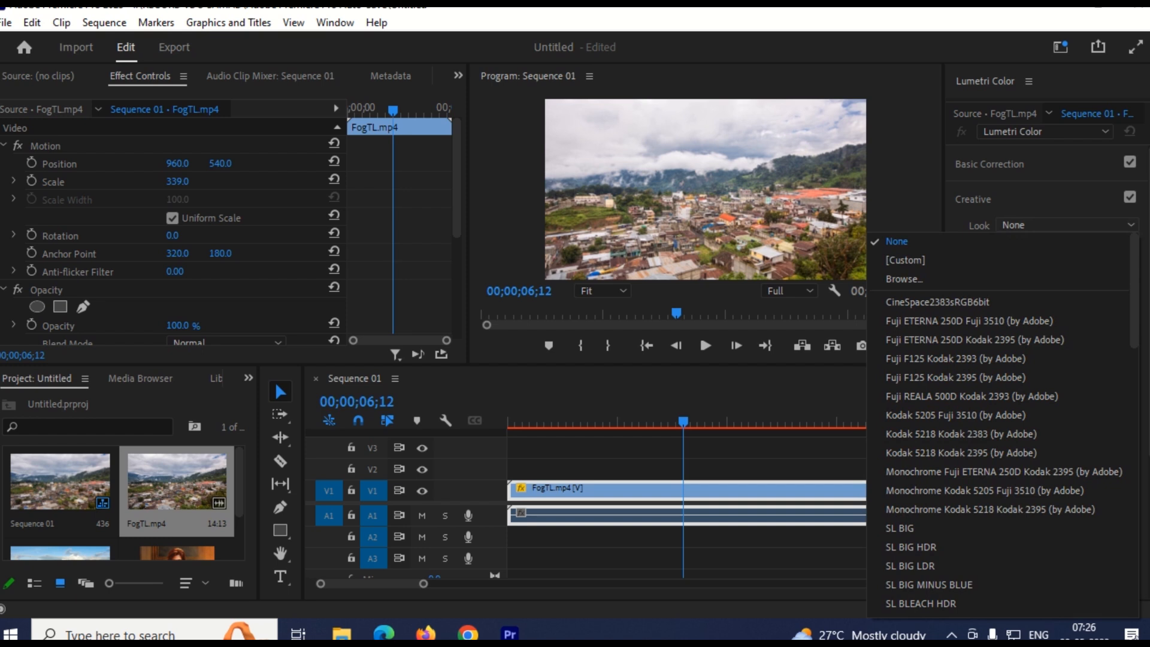
click(904, 279)
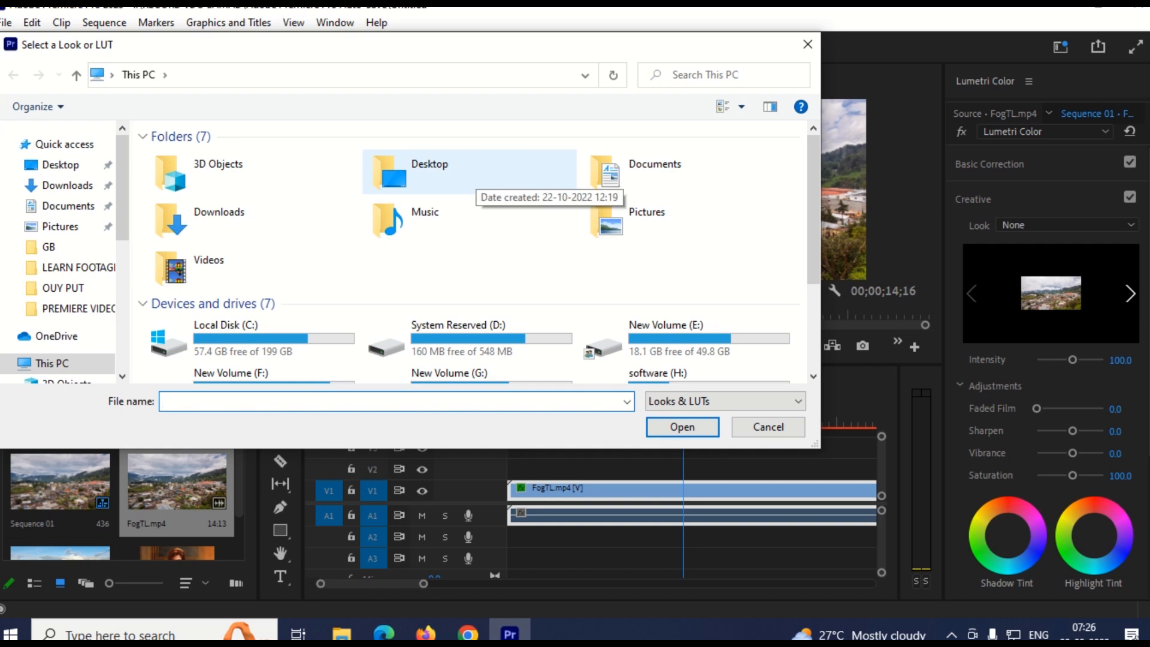
double_click(473, 177)
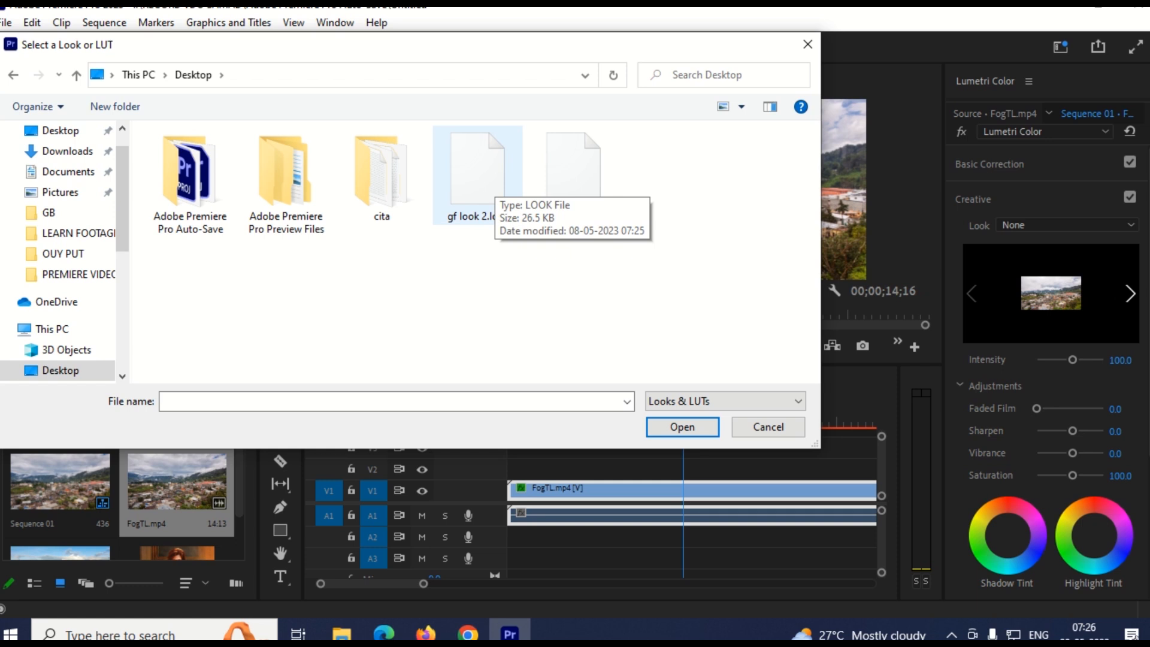
click(491, 181)
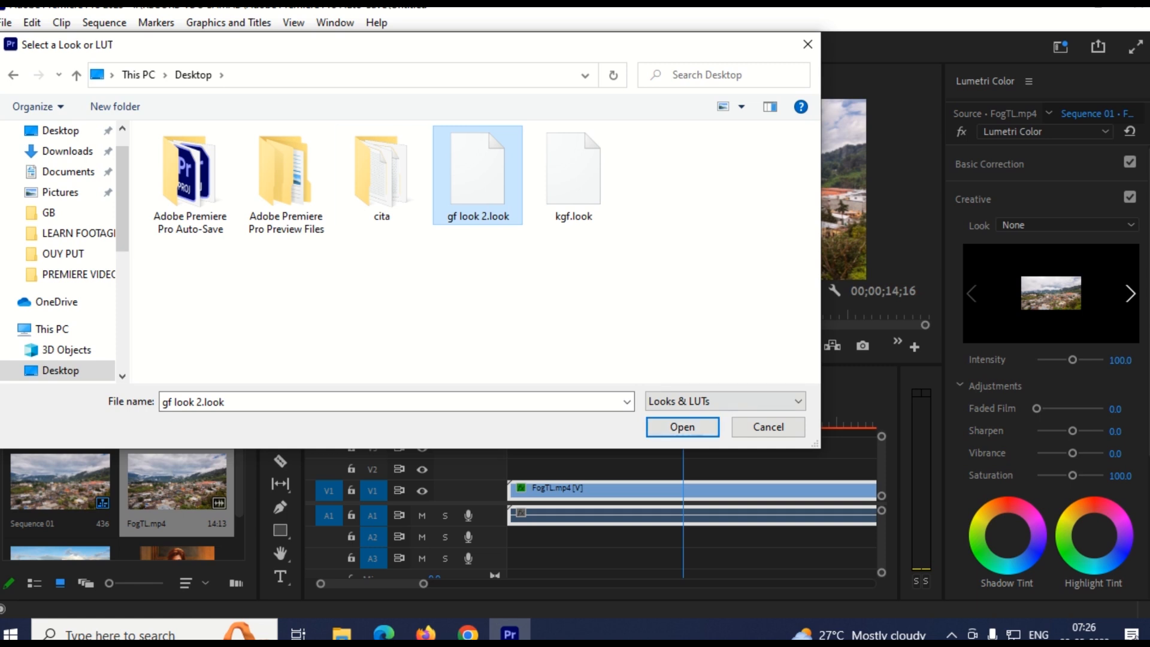
click(683, 427)
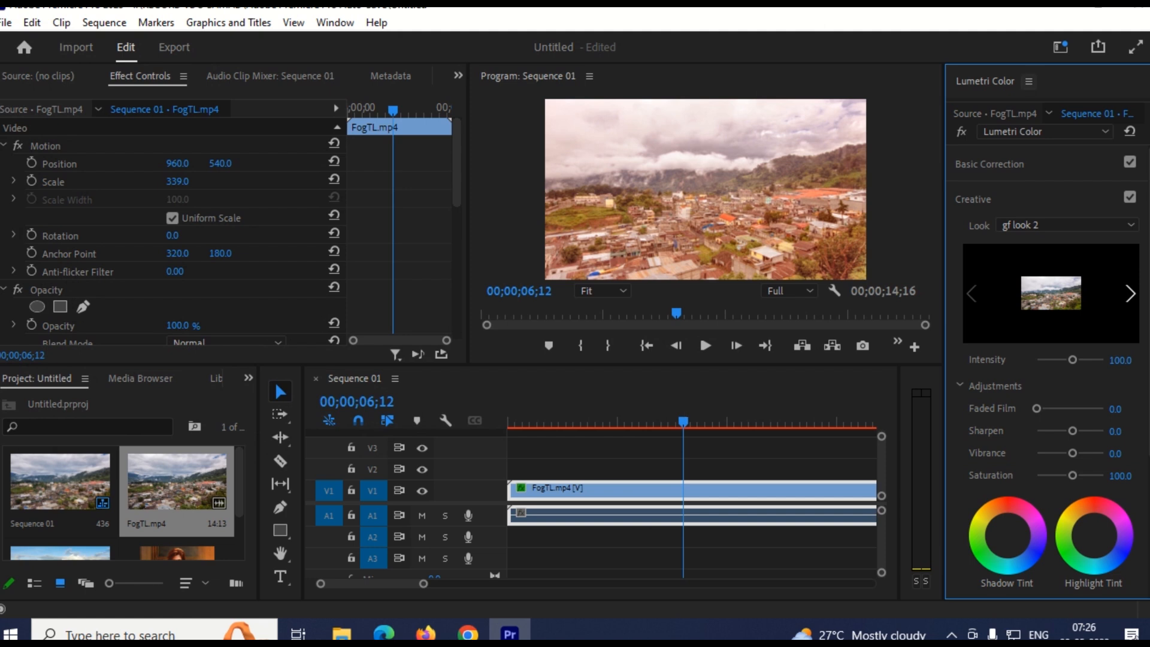
Step: Save the clip's current Lumetri Color settings as a preset named "kgf color" with the Scale type
click(1029, 81)
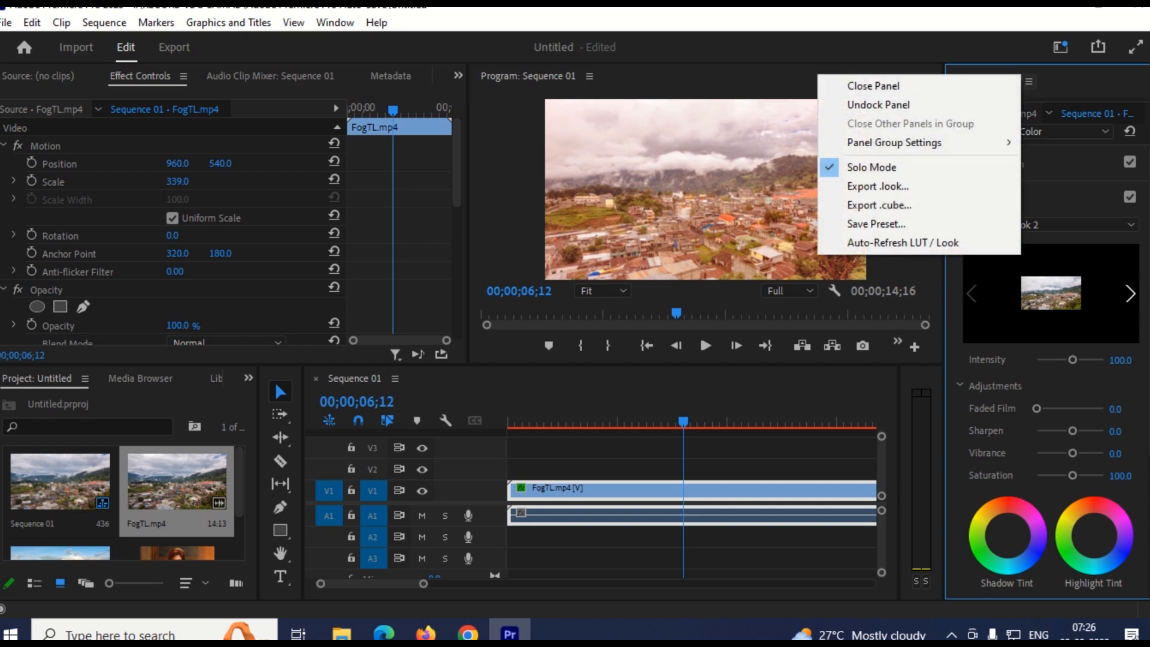
click(876, 223)
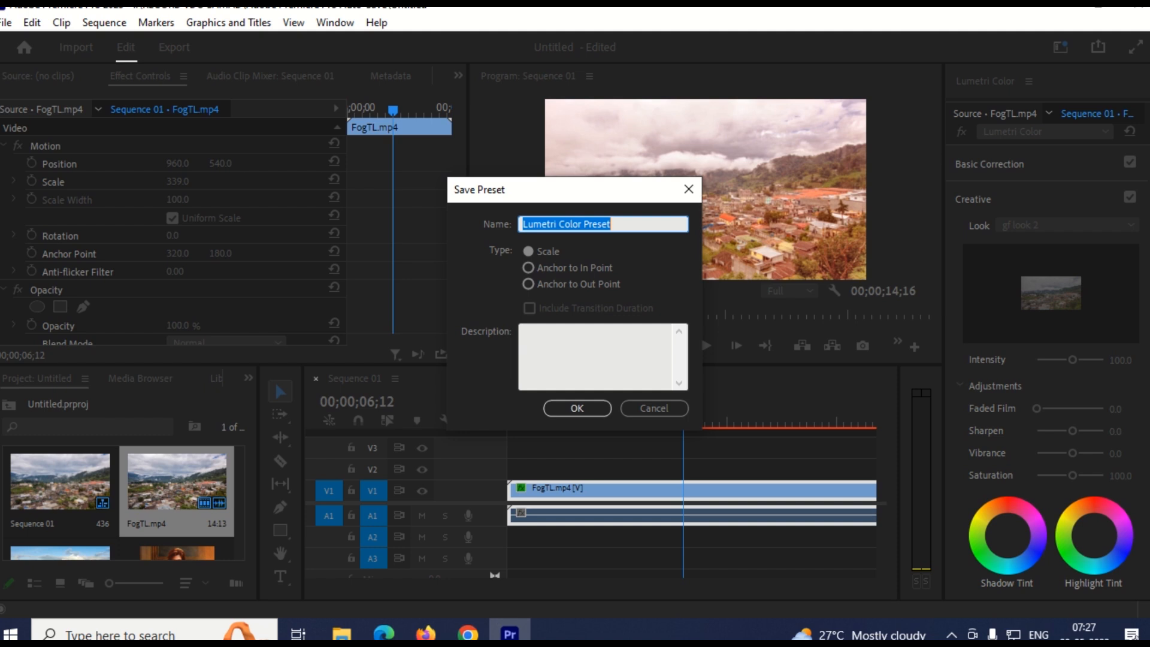
key(BackSpace)
text(kgf)
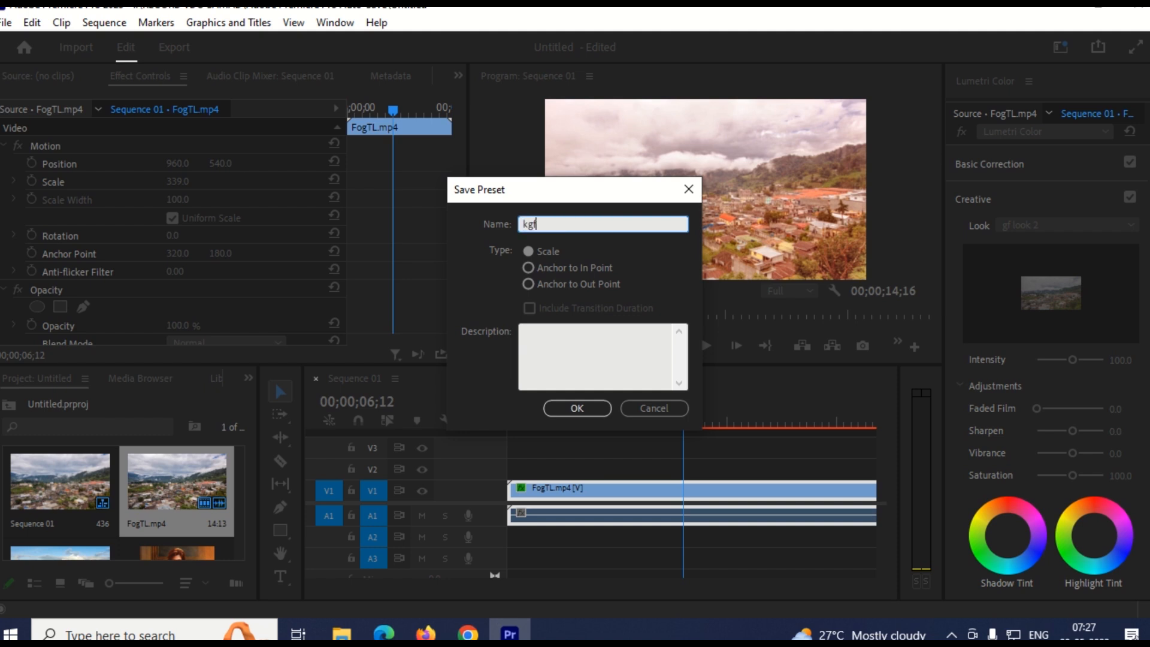
text( color)
key(Return)
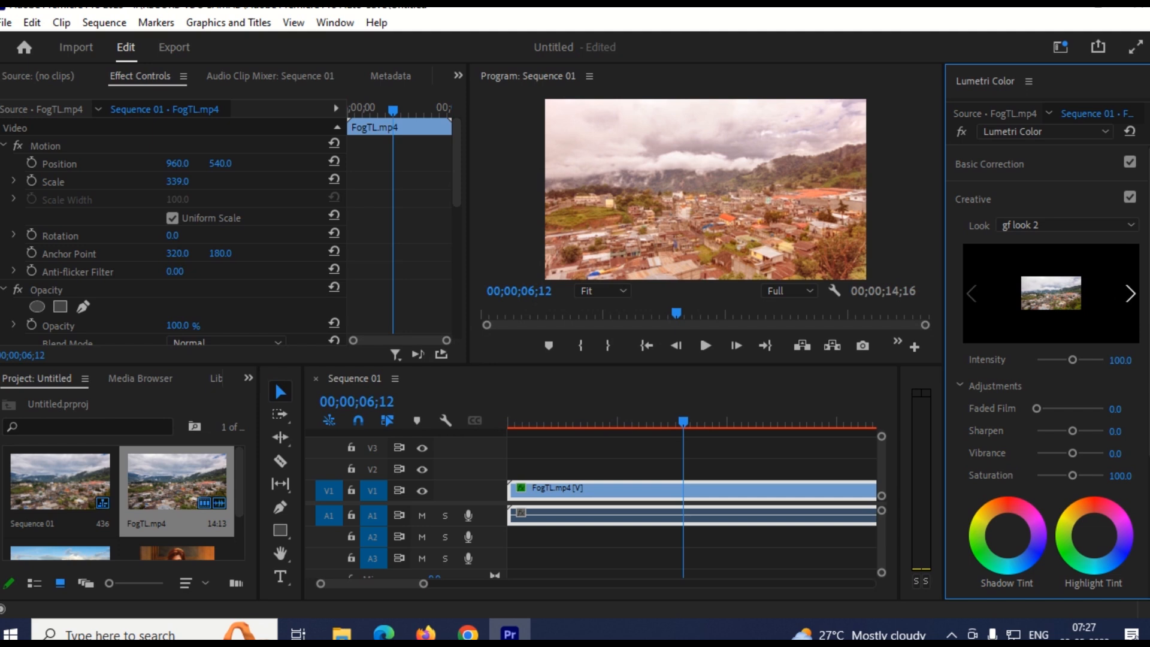
Step: Locate the saved "kgf color" preset among the Presets in the Effects list
click(248, 378)
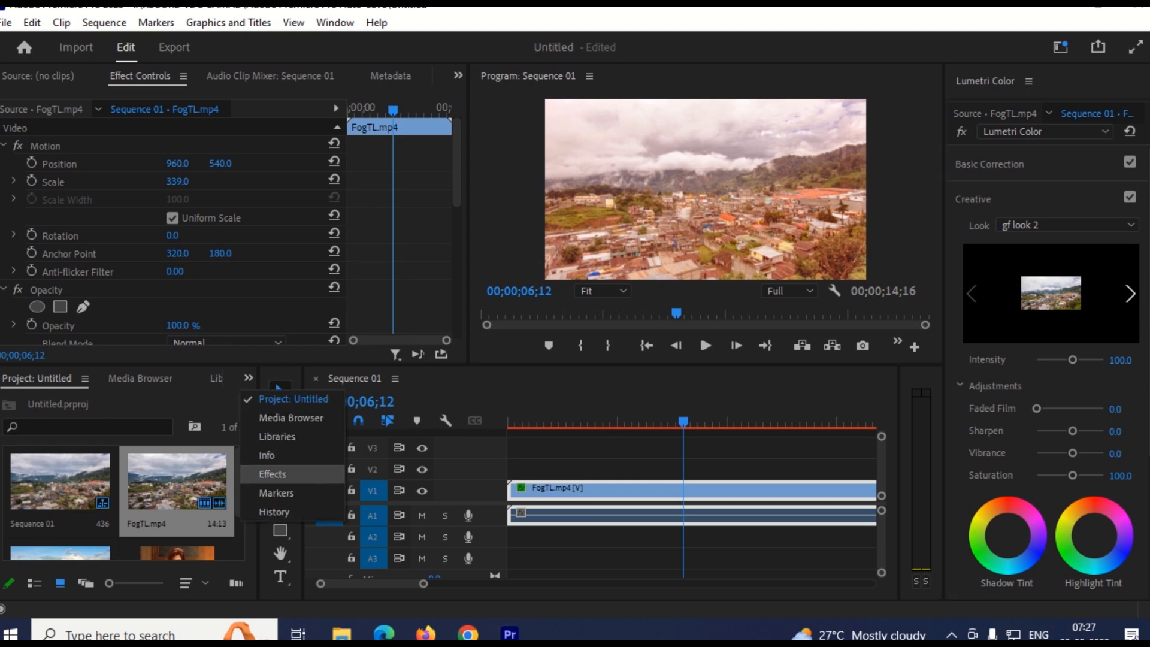
click(272, 475)
click(3, 423)
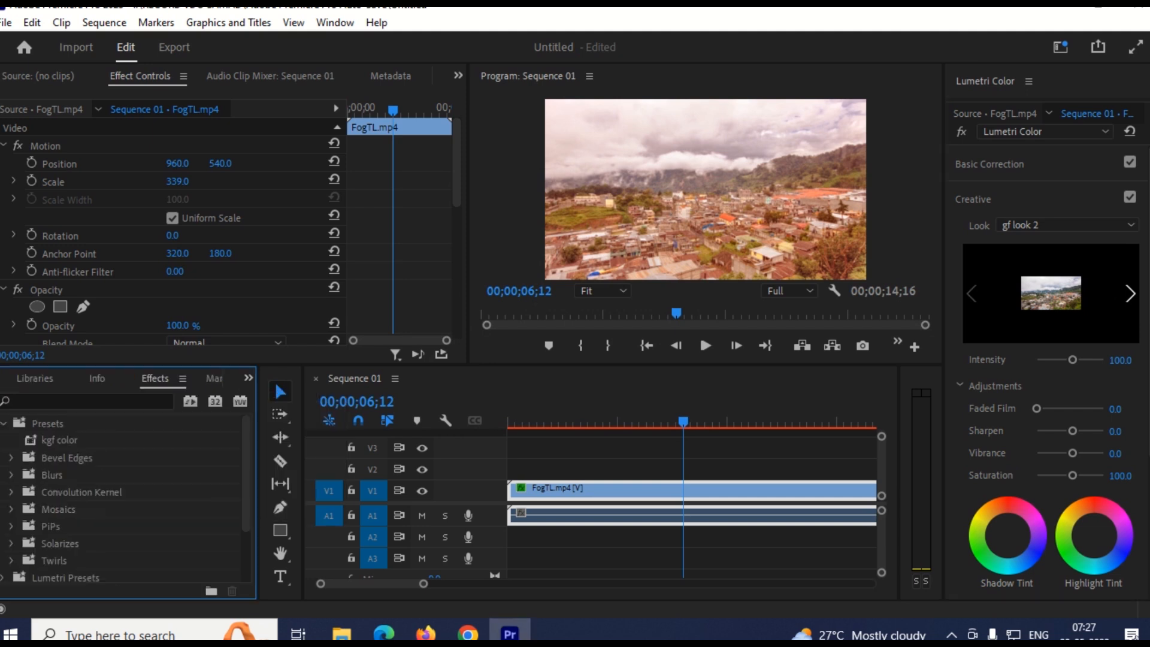
click(60, 440)
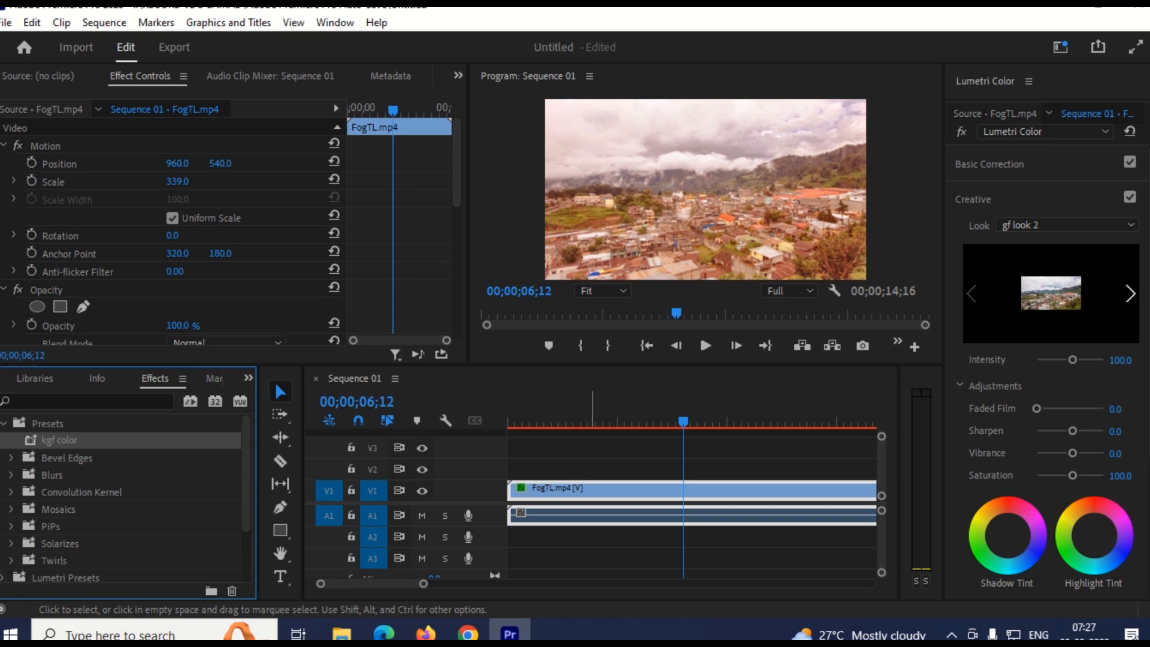
Step: Replace the graded clip in Sequence 01 with a fresh FogTL.mp4 at the start of V1 and set its Scale to 328.0
drag(593, 460, 586, 514)
key(Delete)
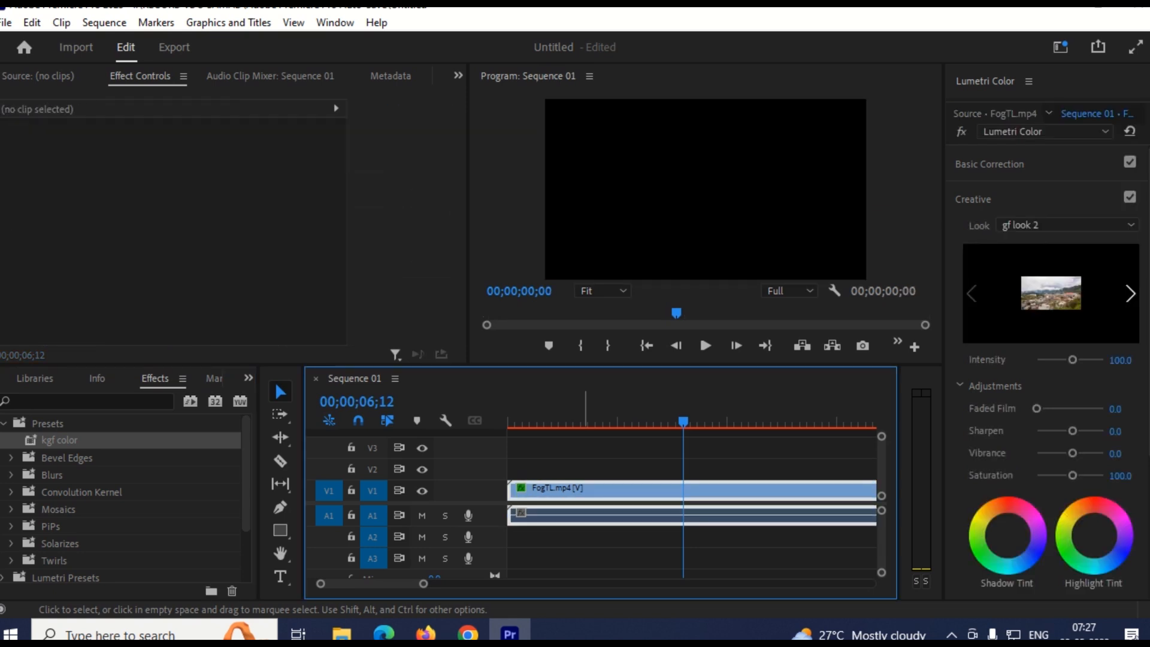
click(248, 378)
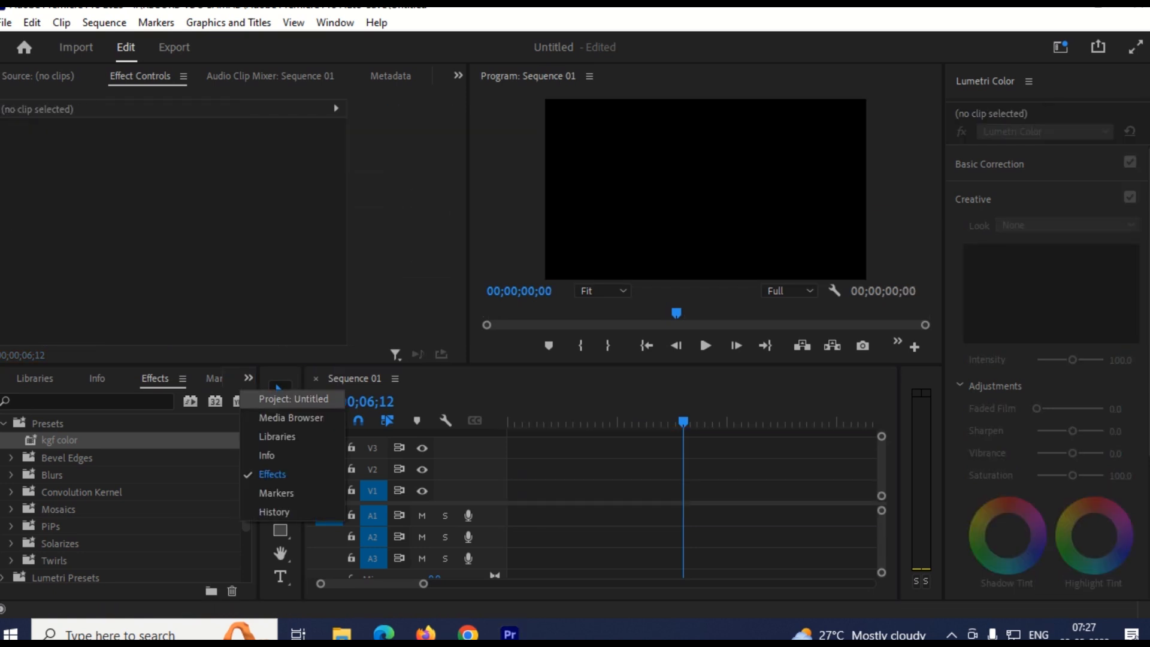
click(282, 398)
drag(177, 479, 511, 489)
click(650, 491)
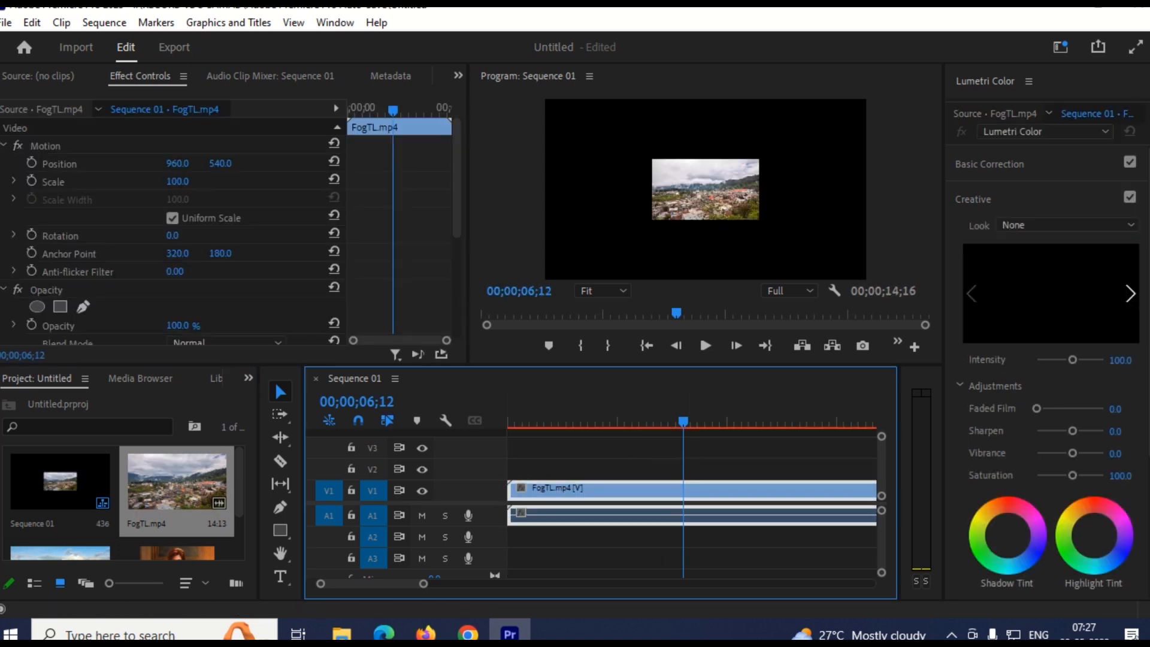
drag(178, 182, 370, 182)
Step: Apply the "kgf color" preset from the Effects presets to the new FogTL.mp4 clip on V1
click(249, 378)
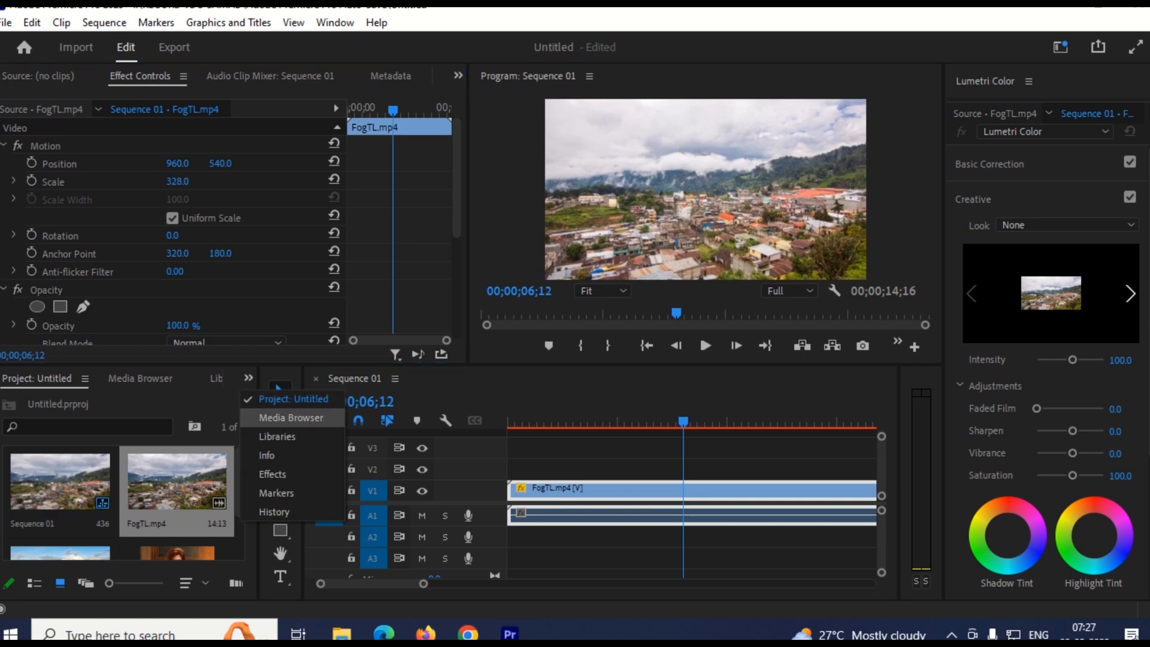
click(275, 472)
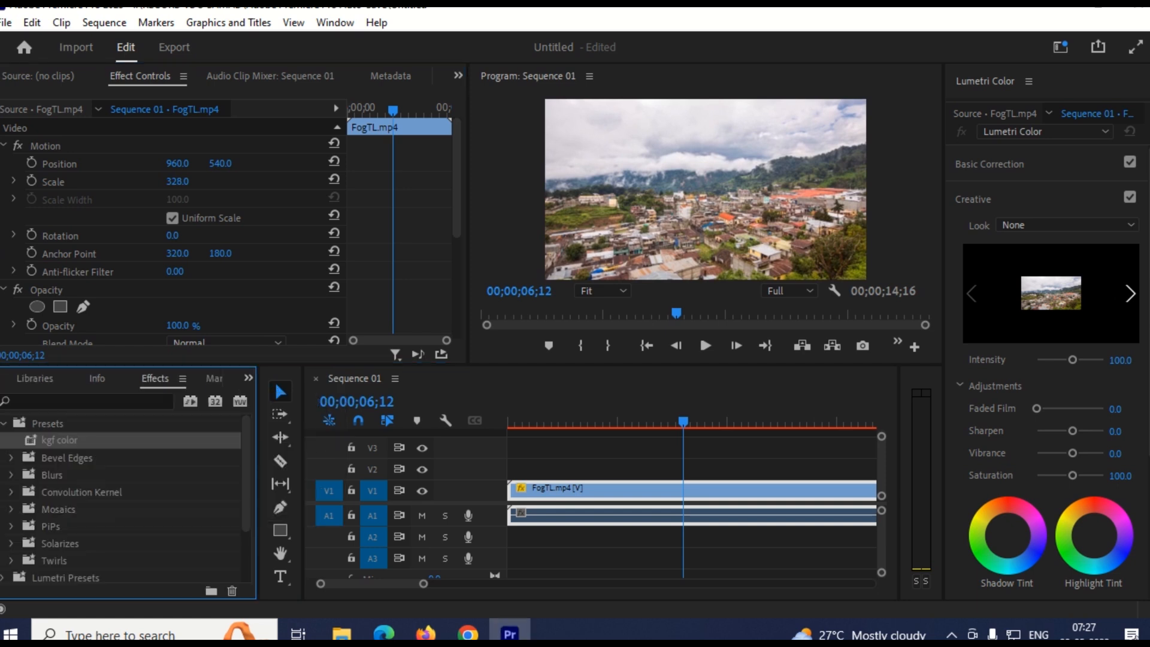
click(60, 440)
key(Return)
drag(59, 440, 590, 490)
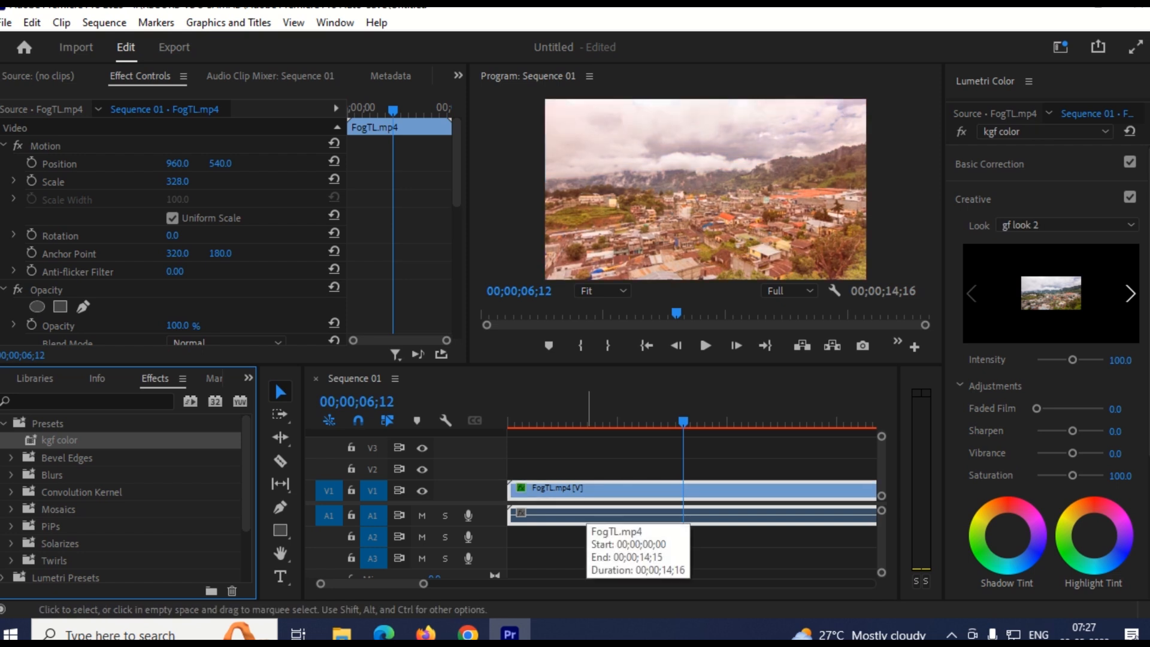